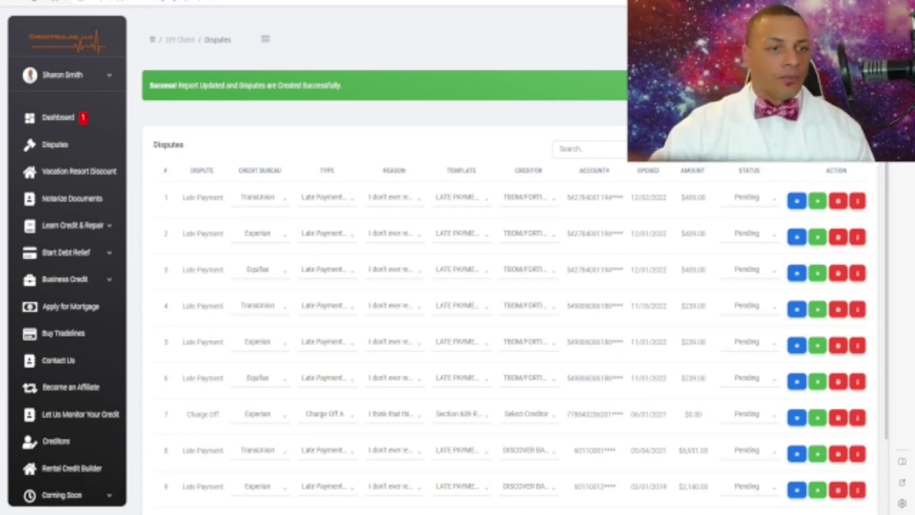
- Review the first page of created disputes and the template choices available for dispute 1
{"action": "left_click_drag", "start_coordinate": [342, 85], "coordinate": [149, 85]}
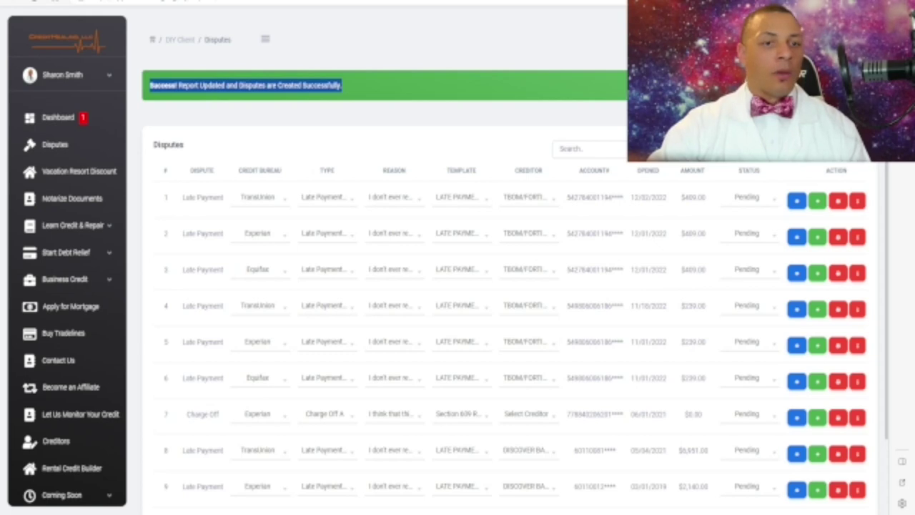
{"action": "left_click", "coordinate": [150, 85]}
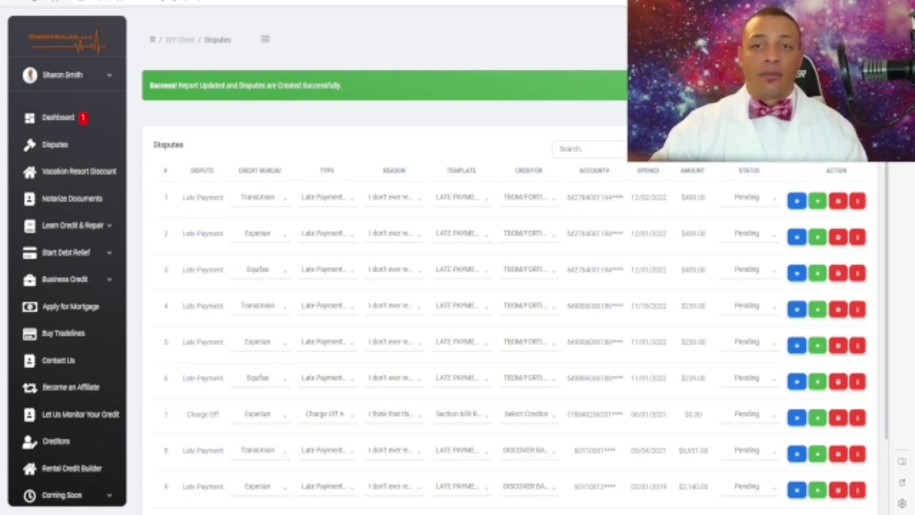
{"action": "scroll", "coordinate": [501, 286], "scroll_direction": "down", "scroll_amount": 1}
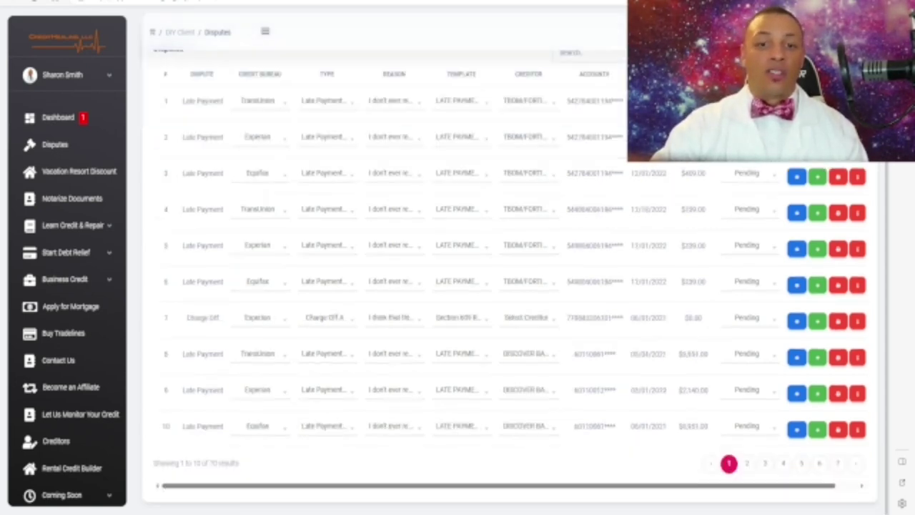
{"action": "scroll", "coordinate": [501, 286], "scroll_direction": "up", "scroll_amount": 1}
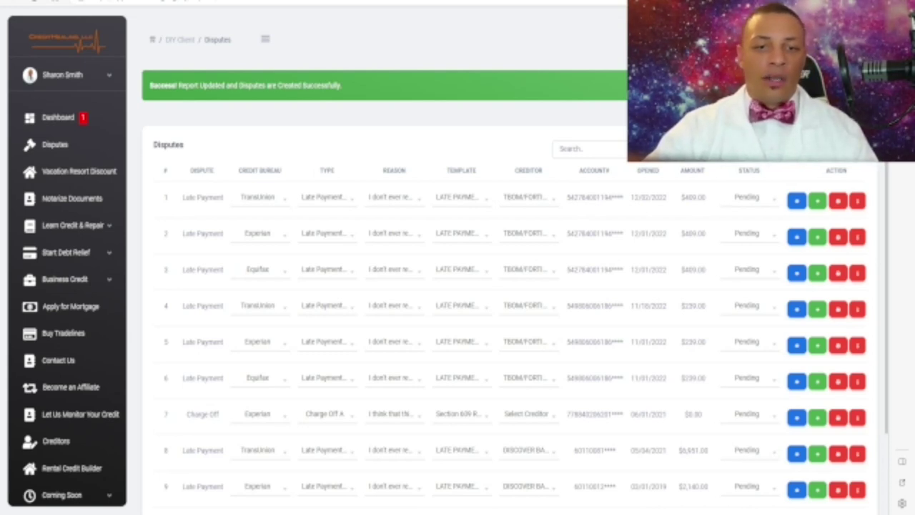
{"action": "left_click", "coordinate": [461, 197]}
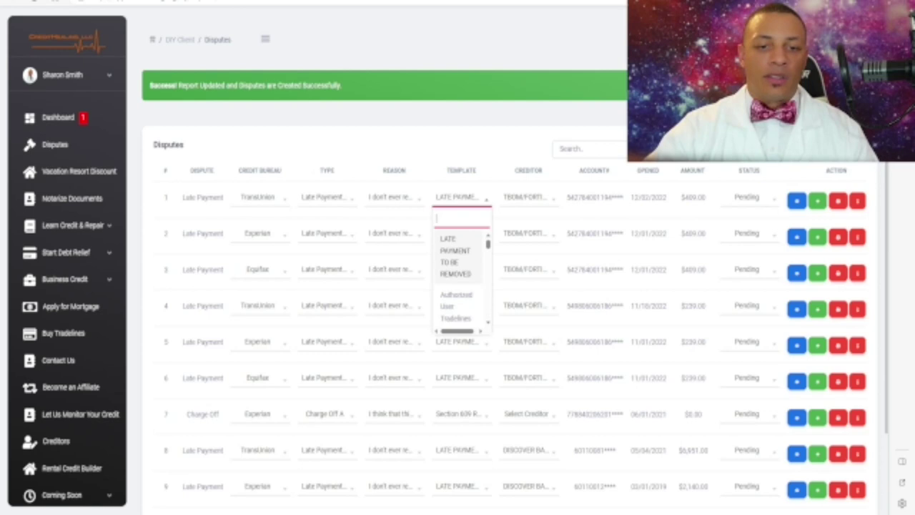
{"action": "key", "text": "Escape"}
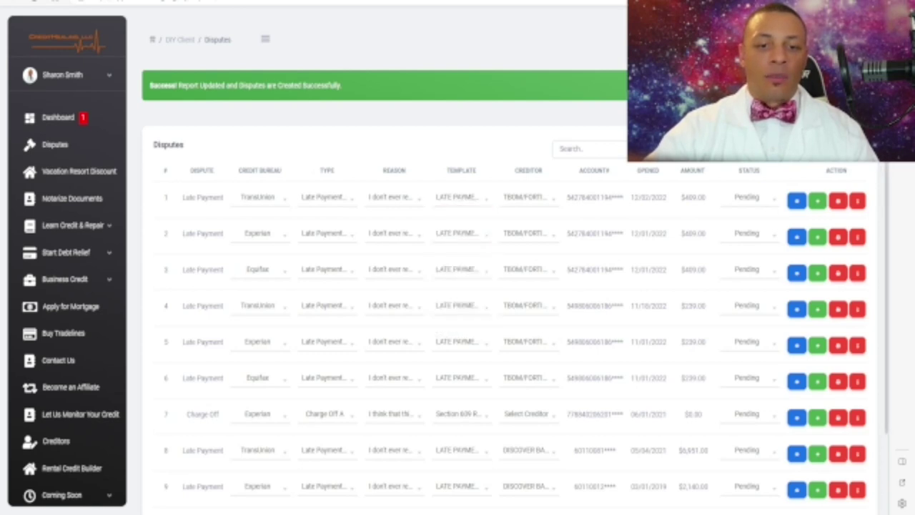
- Go to page 2 of the disputes list
{"action": "scroll", "coordinate": [457, 286], "scroll_direction": "down", "scroll_amount": 1}
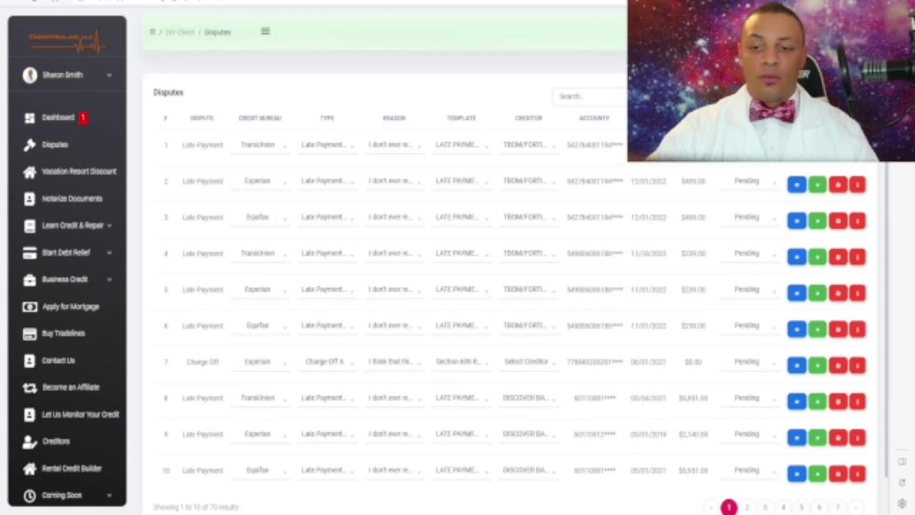
{"action": "scroll", "coordinate": [747, 463], "scroll_direction": "down", "scroll_amount": 1}
{"action": "left_click", "coordinate": [747, 464]}
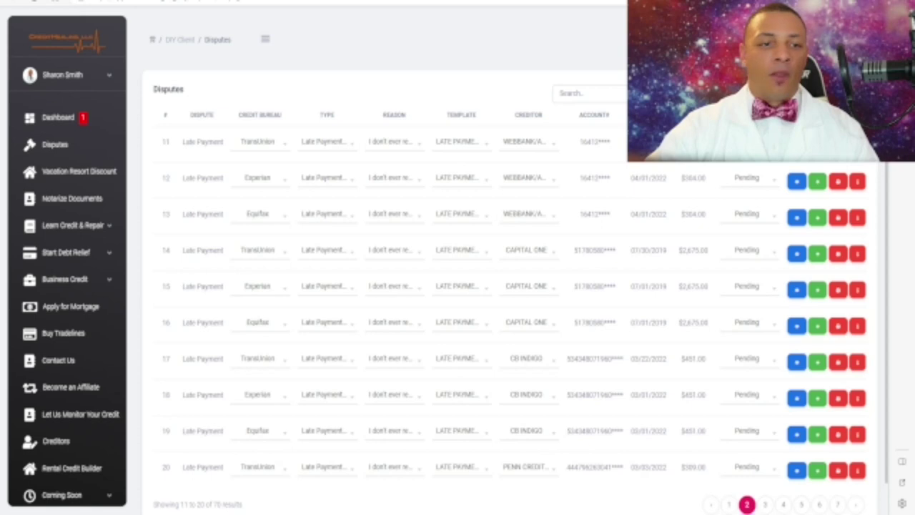
- Inspect the dispute kind, credit bureau choices and reason choices of dispute 11
{"action": "left_click_drag", "start_coordinate": [223, 141], "coordinate": [182, 142]}
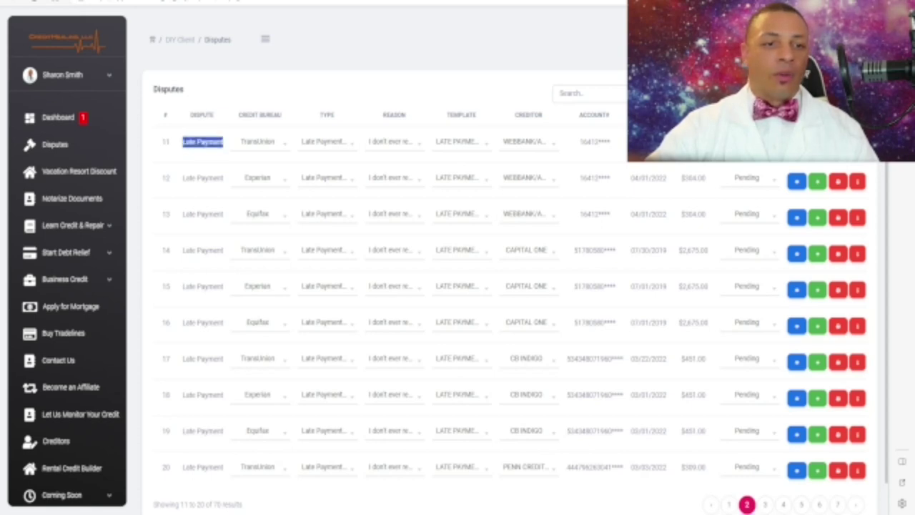
{"action": "left_click", "coordinate": [260, 142]}
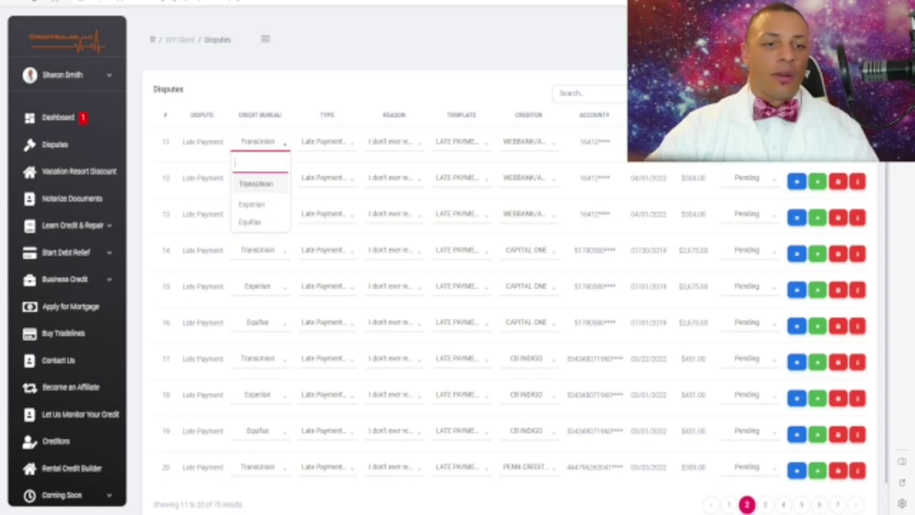
{"action": "key", "text": "Escape"}
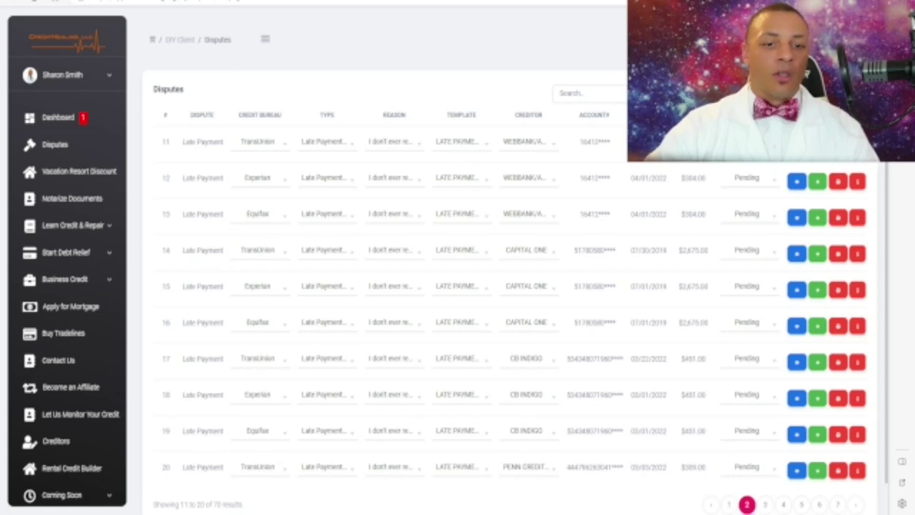
{"action": "left_click", "coordinate": [394, 142]}
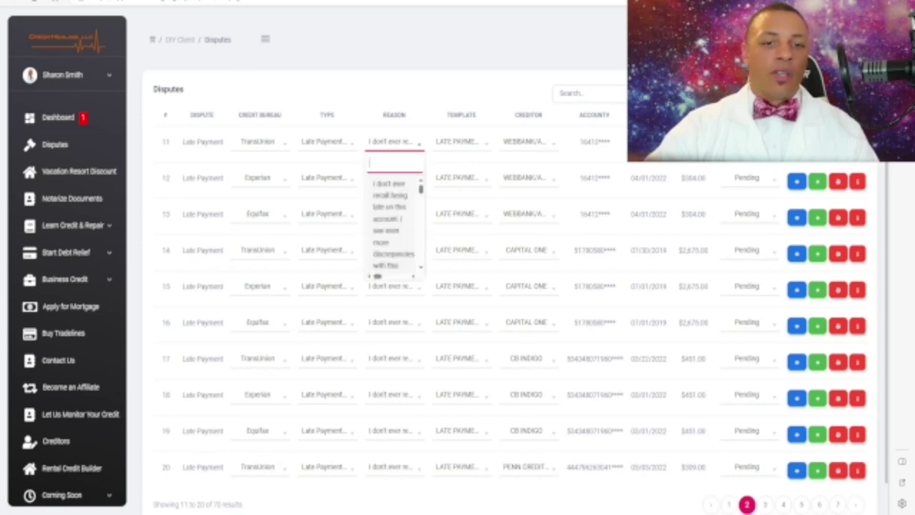
{"action": "scroll", "coordinate": [395, 225], "scroll_direction": "down", "scroll_amount": 5}
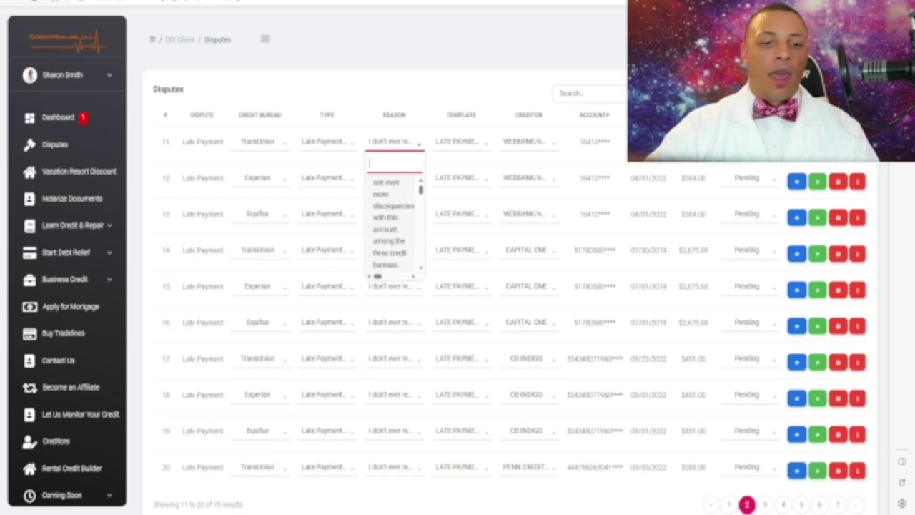
{"action": "key", "text": "Escape"}
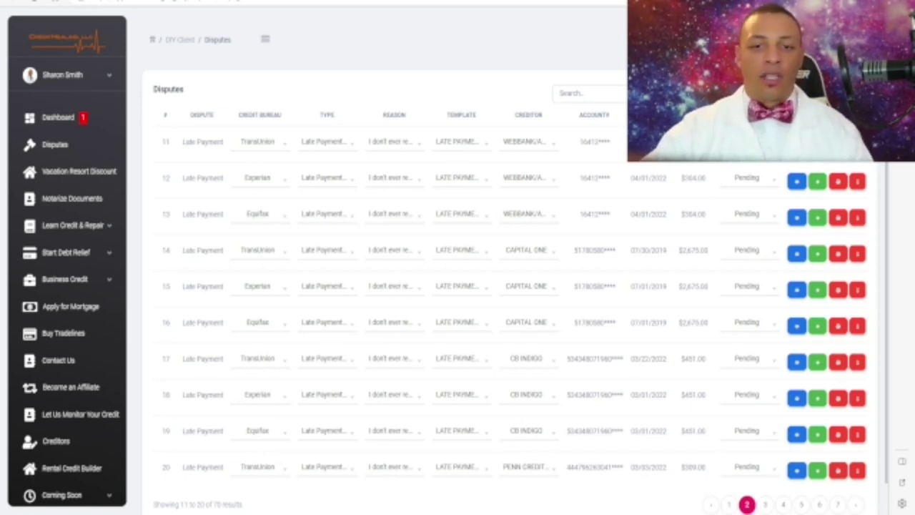
- Filter dispute 11's reasons by "not" and choose the one beginning "It is my responsibility to make sure that some of the data in my report"
{"action": "left_click", "coordinate": [394, 142]}
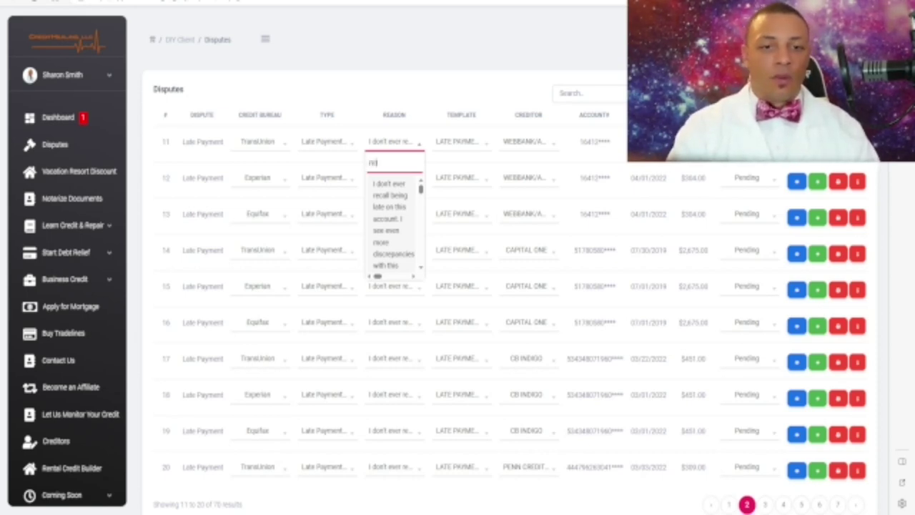
{"action": "type", "text": "t"}
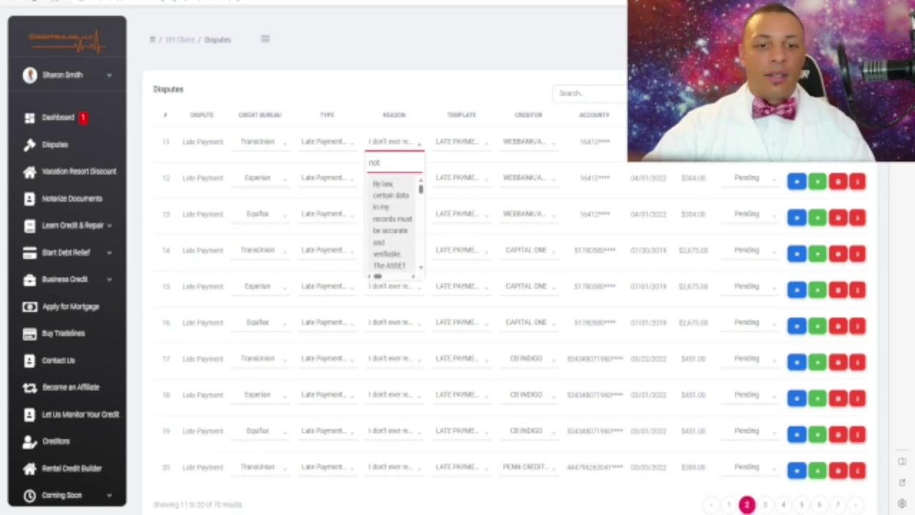
{"action": "scroll", "coordinate": [394, 226], "scroll_direction": "down", "scroll_amount": 3}
{"action": "scroll", "coordinate": [394, 225], "scroll_direction": "down", "scroll_amount": 3}
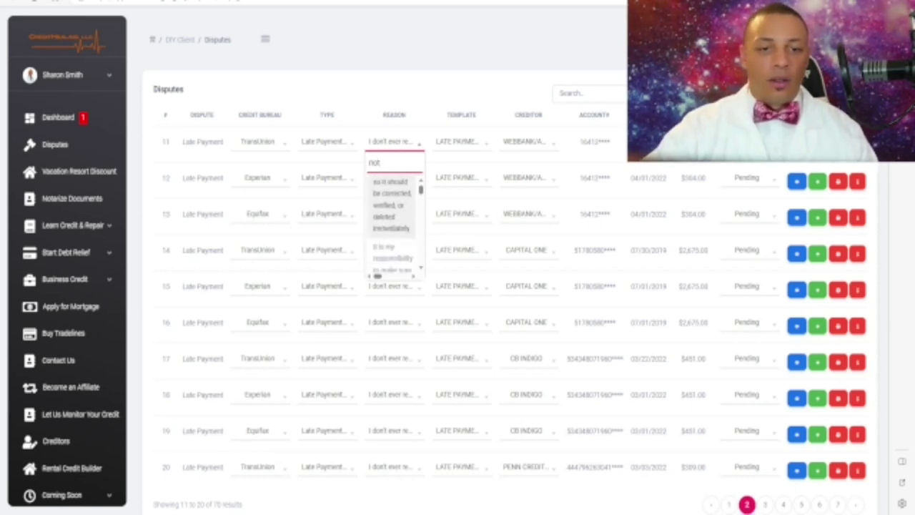
{"action": "scroll", "coordinate": [393, 226], "scroll_direction": "down", "scroll_amount": 3}
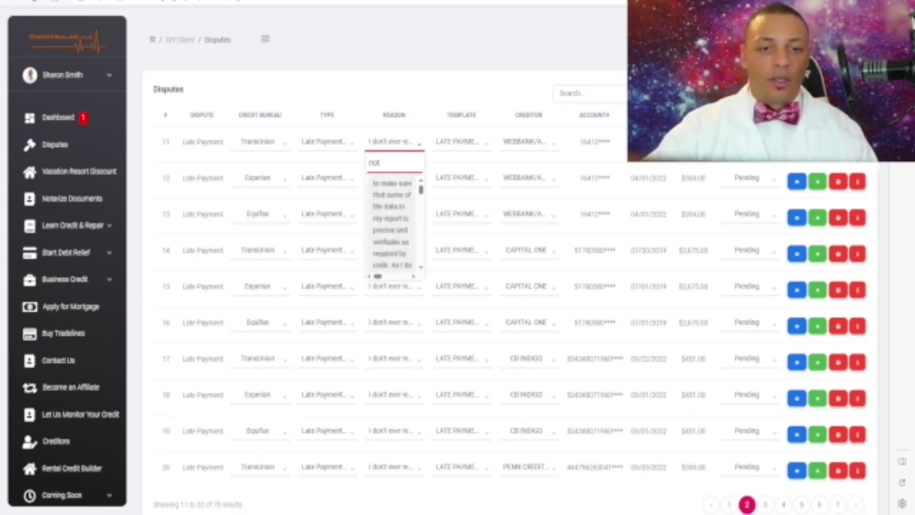
{"action": "scroll", "coordinate": [393, 225], "scroll_direction": "up", "scroll_amount": 3}
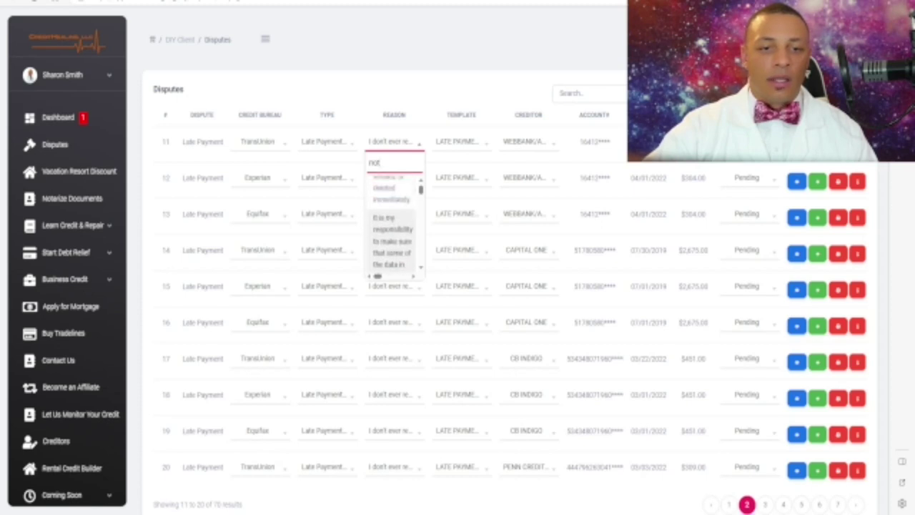
{"action": "left_click", "coordinate": [392, 240]}
{"action": "left_click", "coordinate": [394, 142]}
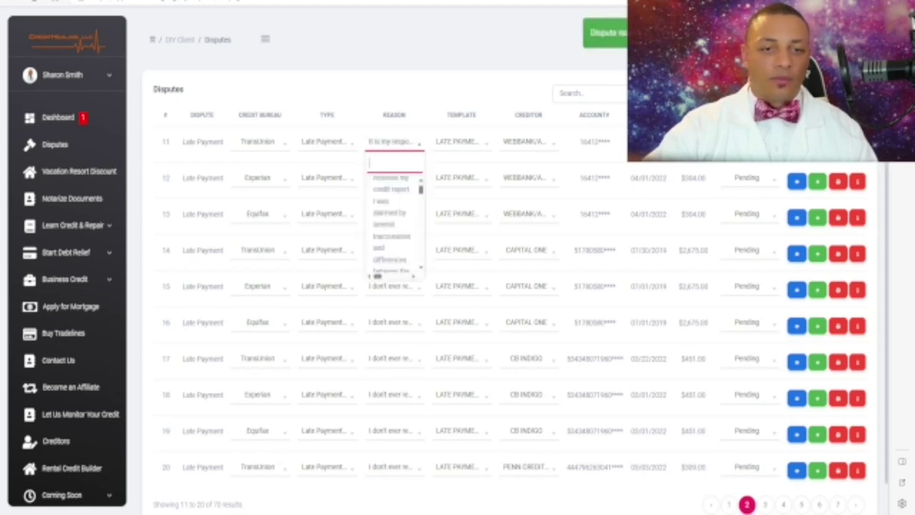
{"action": "scroll", "coordinate": [393, 225], "scroll_direction": "up", "scroll_amount": 1}
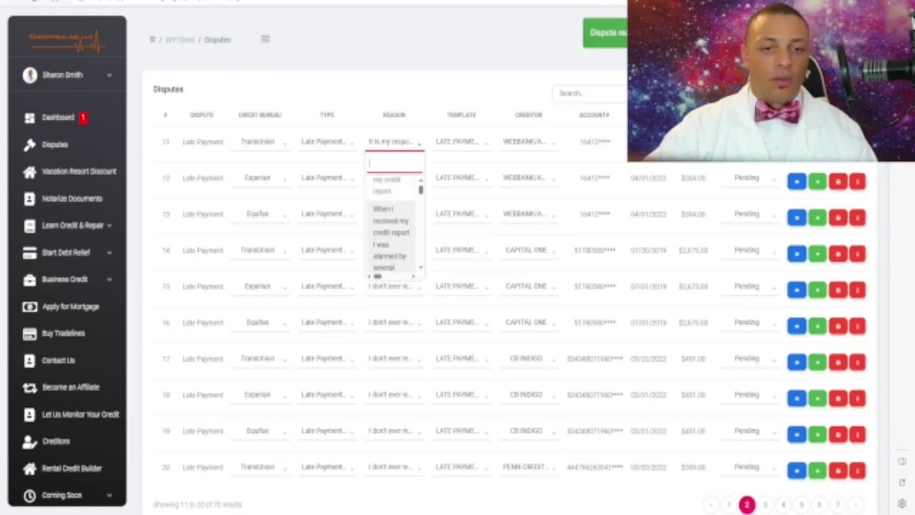
{"action": "key", "text": "Escape"}
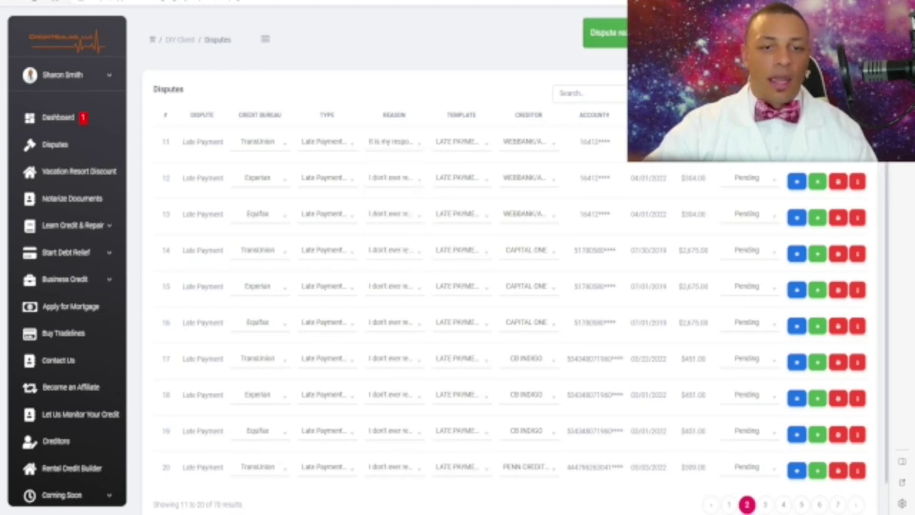
- Set dispute 12's reason to the statement beginning "According to the law, certain data in my records must be accurate and verifiable"
{"action": "left_click", "coordinate": [394, 178]}
{"action": "scroll", "coordinate": [393, 261], "scroll_direction": "down", "scroll_amount": 3}
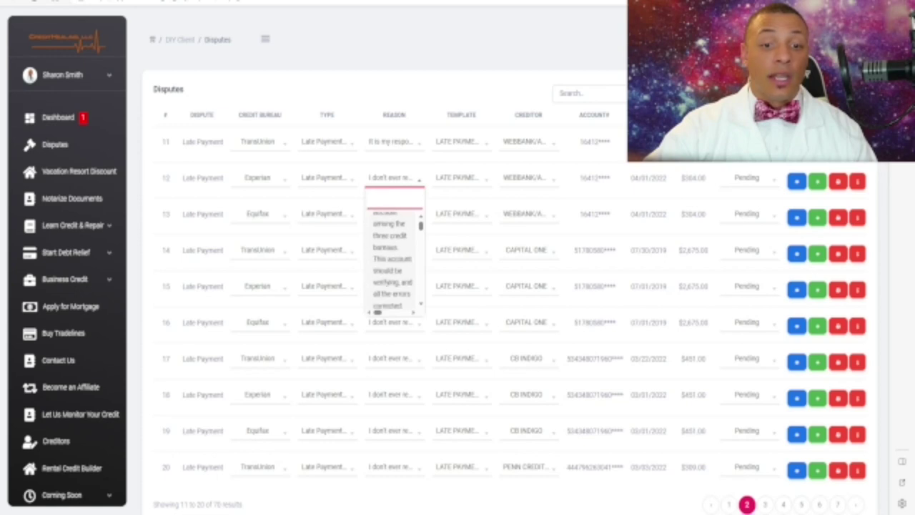
{"action": "scroll", "coordinate": [393, 261], "scroll_direction": "down", "scroll_amount": 5}
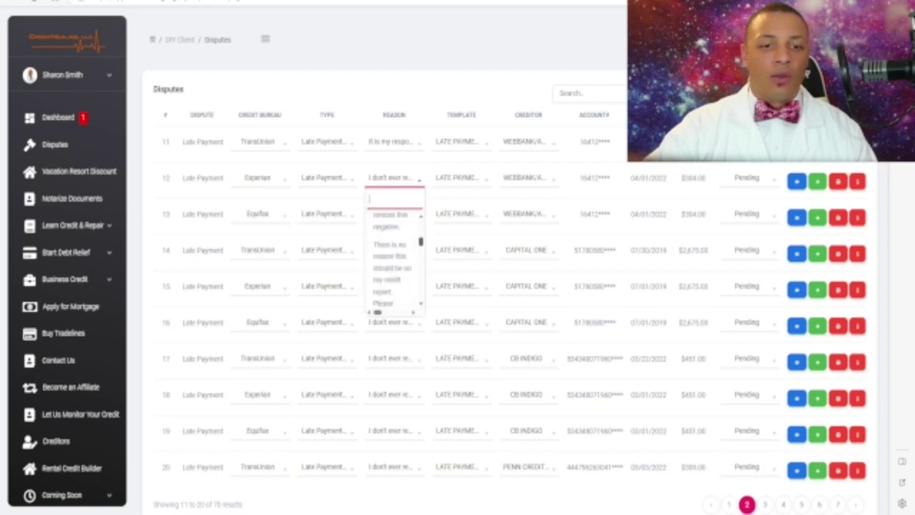
{"action": "scroll", "coordinate": [393, 261], "scroll_direction": "down", "scroll_amount": 3}
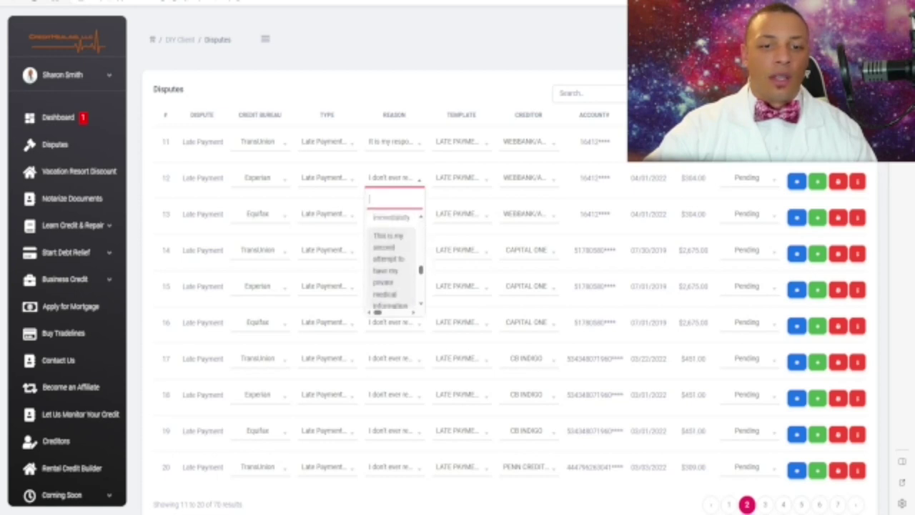
{"action": "scroll", "coordinate": [393, 261], "scroll_direction": "down", "scroll_amount": 3}
{"action": "scroll", "coordinate": [394, 261], "scroll_direction": "up", "scroll_amount": 1}
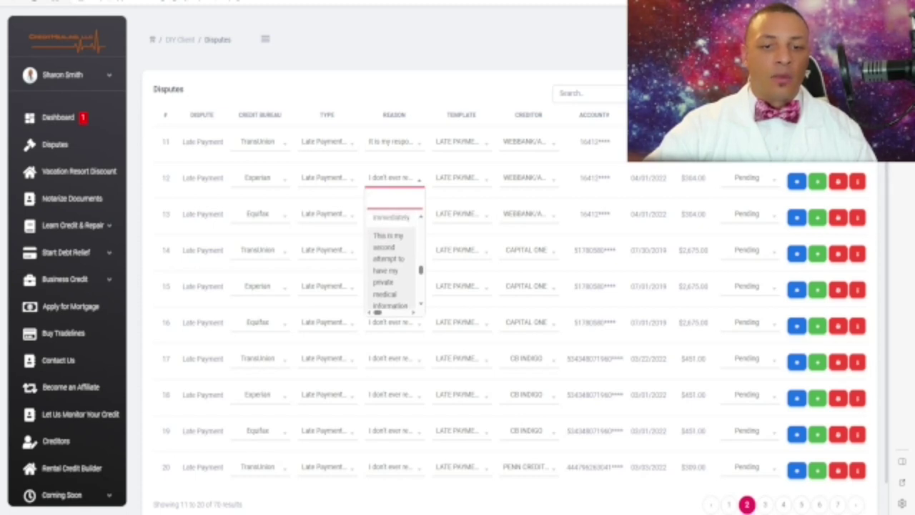
{"action": "scroll", "coordinate": [393, 261], "scroll_direction": "down", "scroll_amount": 5}
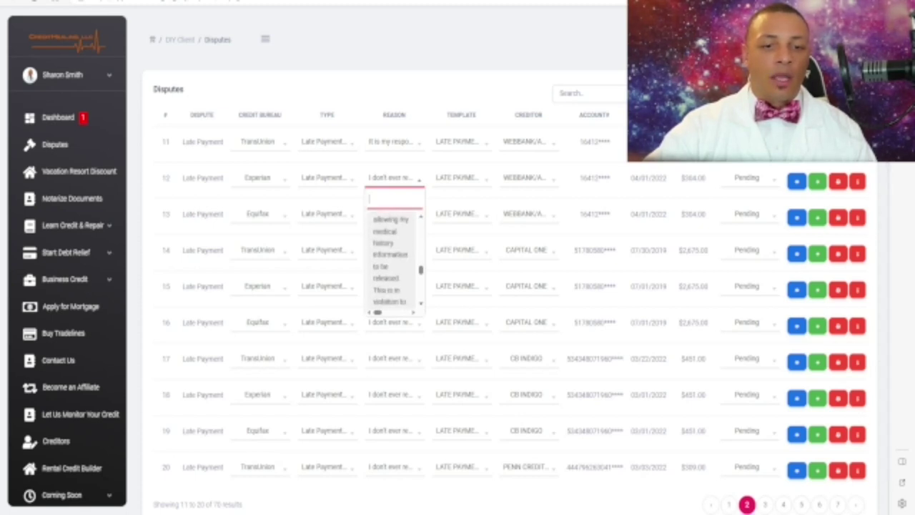
{"action": "scroll", "coordinate": [393, 261], "scroll_direction": "down", "scroll_amount": 4}
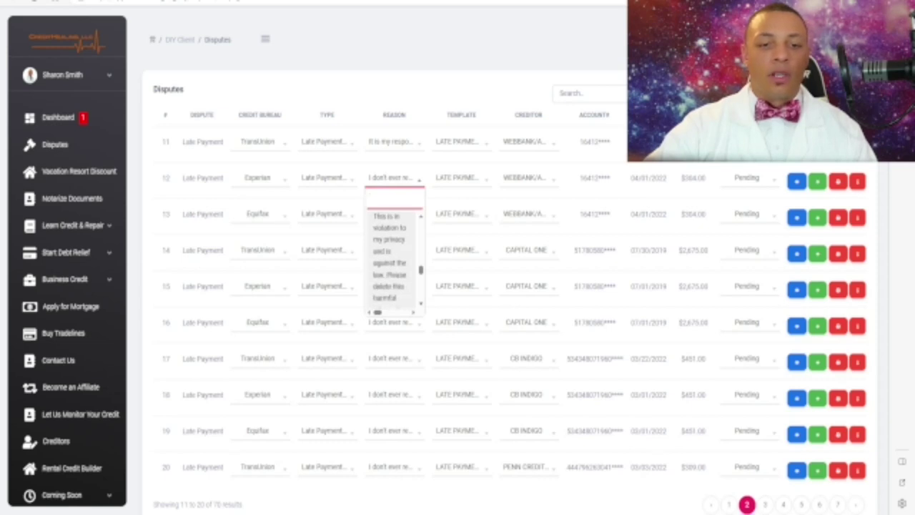
{"action": "scroll", "coordinate": [393, 261], "scroll_direction": "down", "scroll_amount": 5}
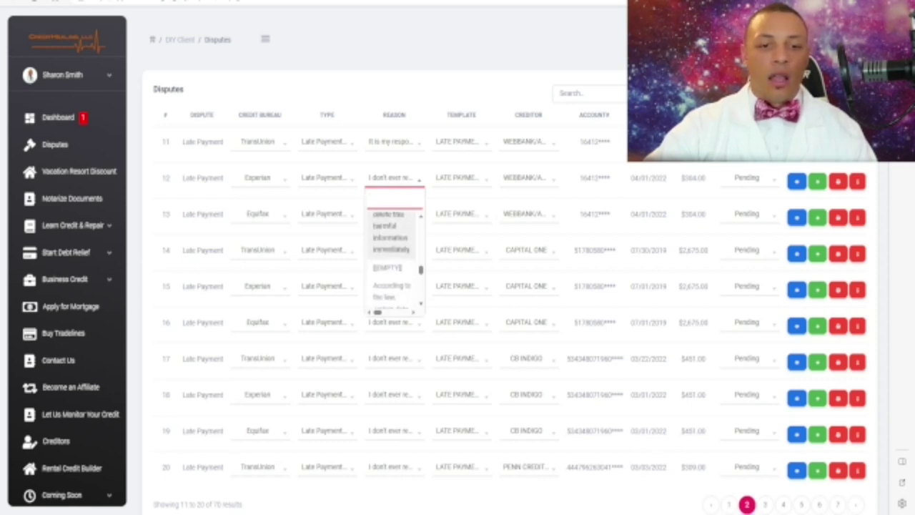
{"action": "scroll", "coordinate": [393, 261], "scroll_direction": "down", "scroll_amount": 1}
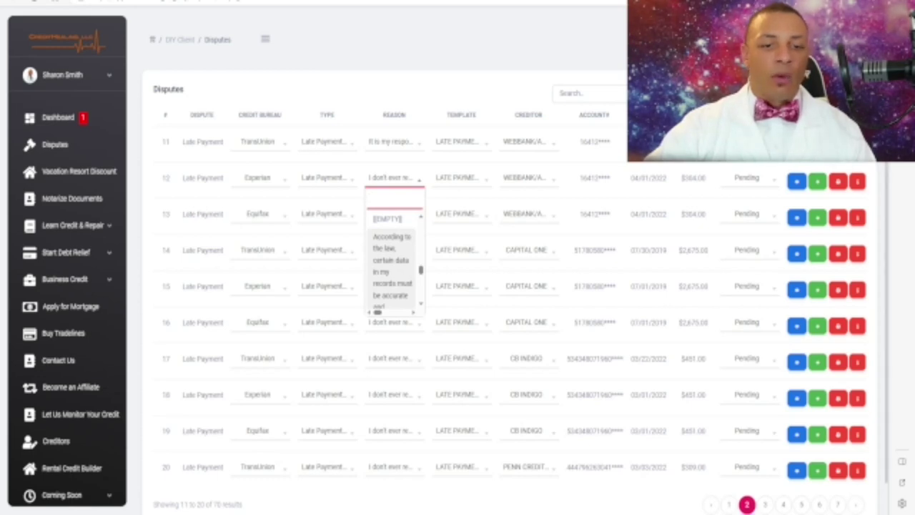
{"action": "scroll", "coordinate": [393, 261], "scroll_direction": "down", "scroll_amount": 1}
{"action": "scroll", "coordinate": [393, 261], "scroll_direction": "down", "scroll_amount": 3}
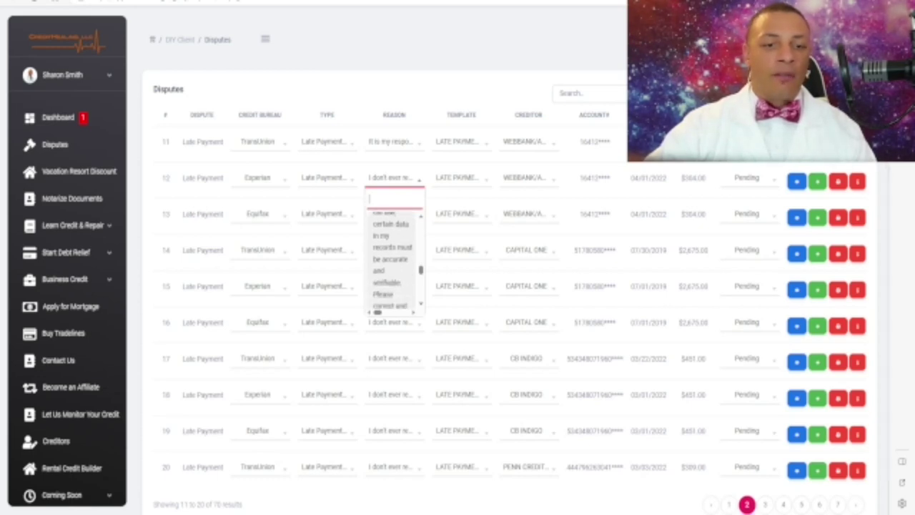
{"action": "scroll", "coordinate": [394, 261], "scroll_direction": "down", "scroll_amount": 2}
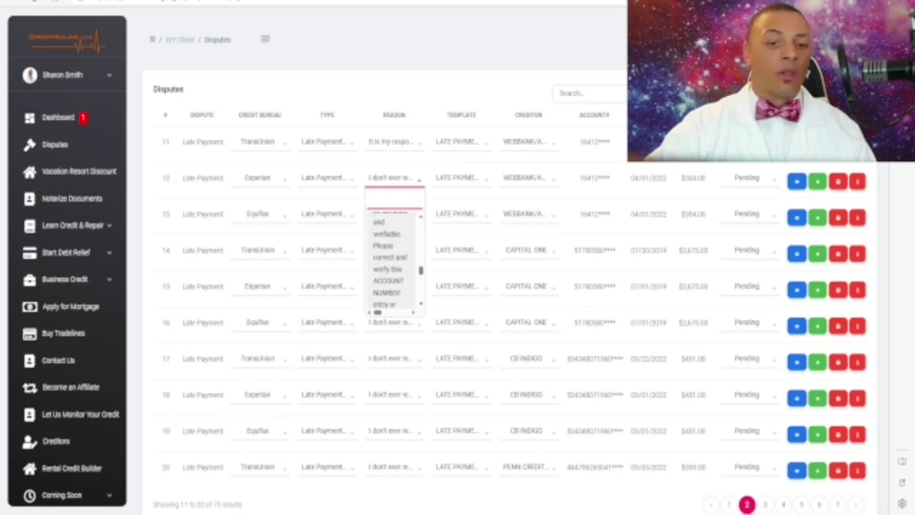
{"action": "scroll", "coordinate": [394, 261], "scroll_direction": "down", "scroll_amount": 2}
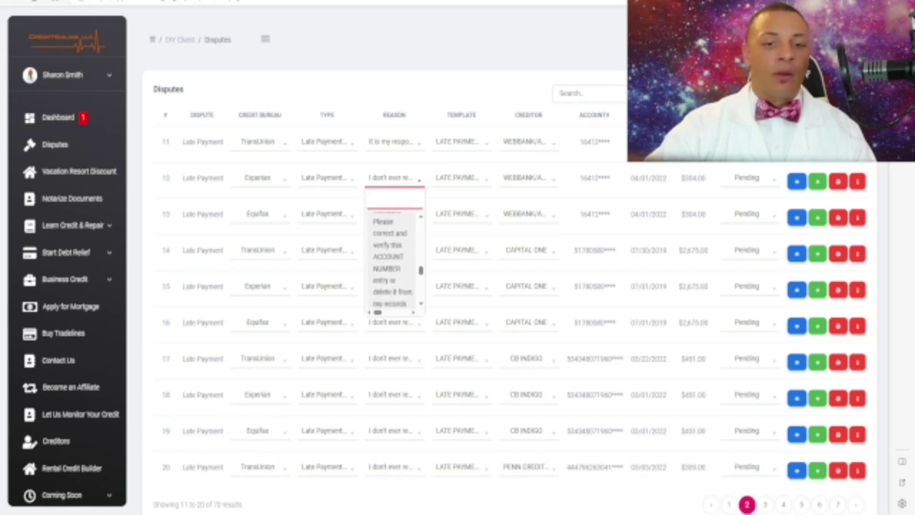
{"action": "scroll", "coordinate": [394, 261], "scroll_direction": "down", "scroll_amount": 1}
{"action": "left_click", "coordinate": [391, 261]}
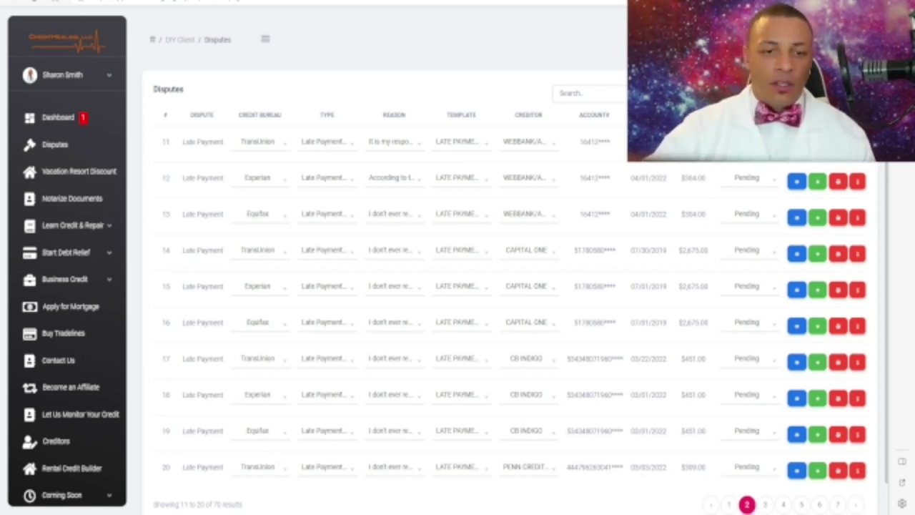
{"action": "scroll", "coordinate": [501, 287], "scroll_direction": "down", "scroll_amount": 1}
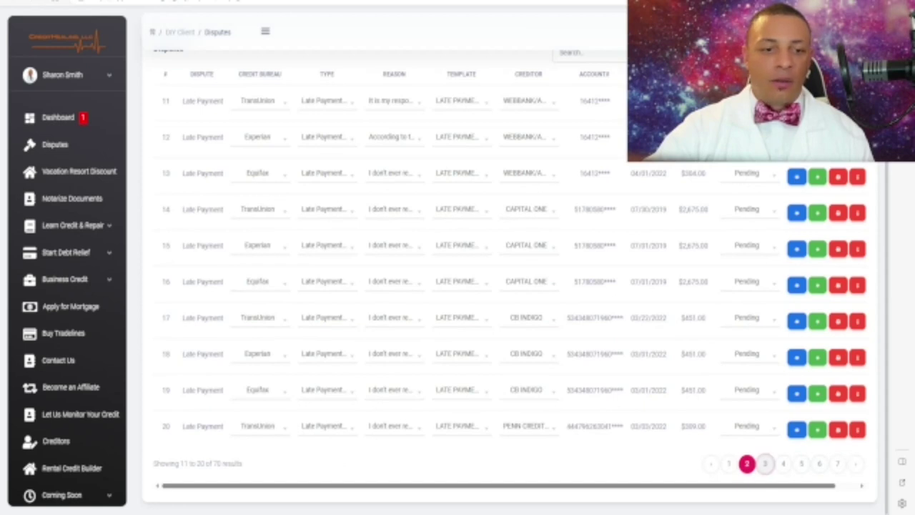
- Go to page 3 of the disputes list and locate the charge-off entry in dispute 29
{"action": "left_click", "coordinate": [765, 463]}
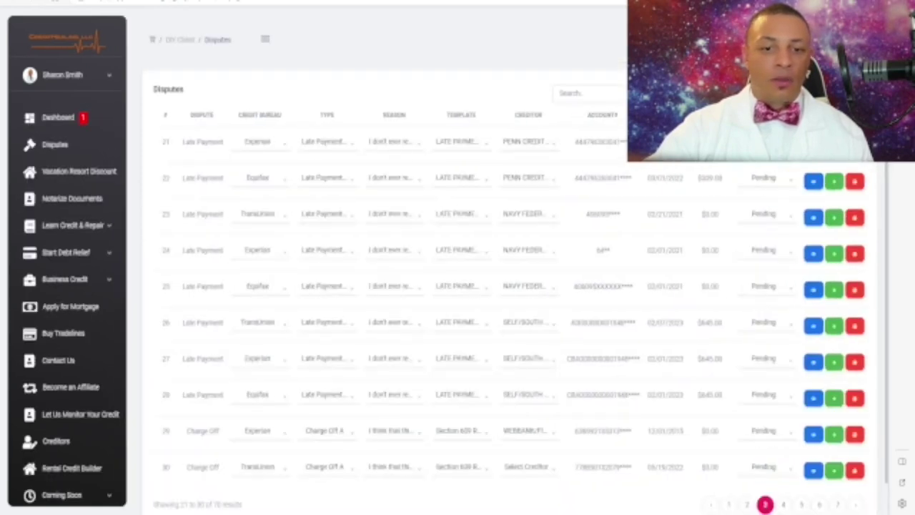
{"action": "scroll", "coordinate": [500, 286], "scroll_direction": "down", "scroll_amount": 1}
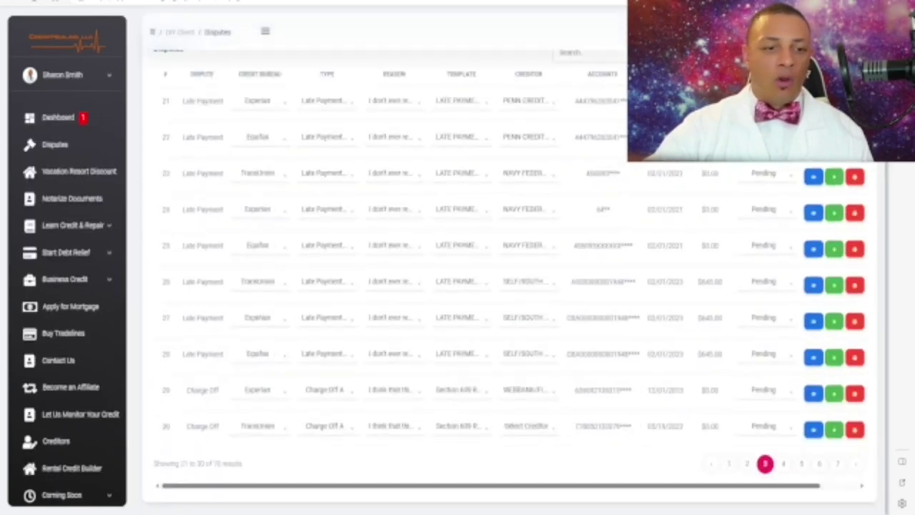
{"action": "left_click_drag", "start_coordinate": [220, 390], "coordinate": [187, 389]}
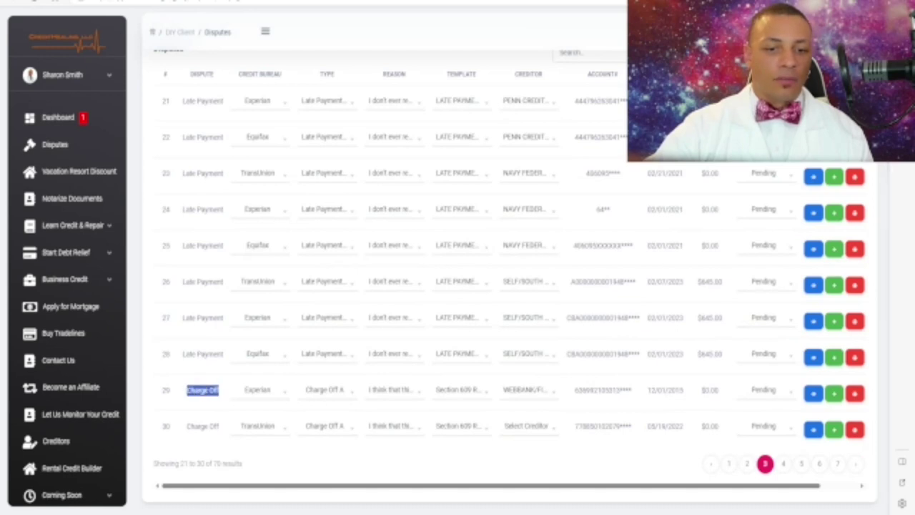
{"action": "left_click", "coordinate": [203, 389]}
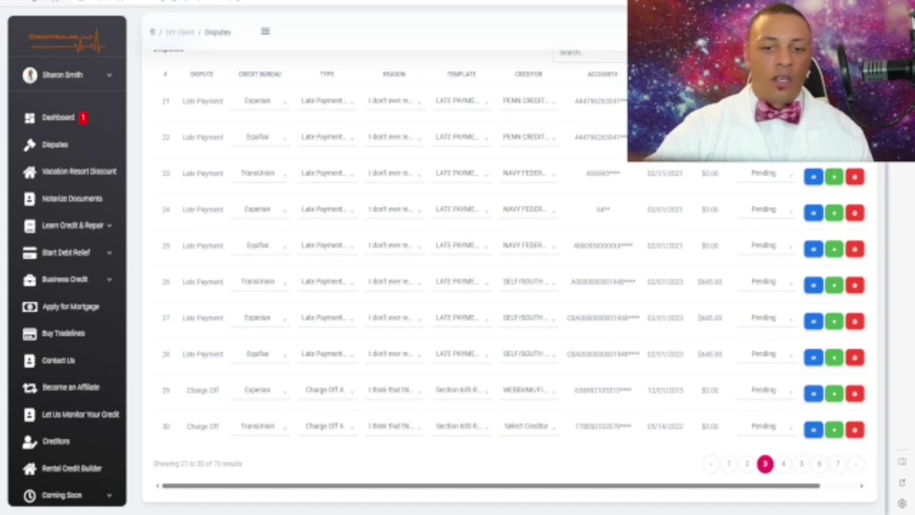
- Set dispute 29's template to "15 DAYS CONSTRUCTIVE NOTICE TO COLLECTION AGENCY" and check its reason choices
{"action": "left_click", "coordinate": [461, 390]}
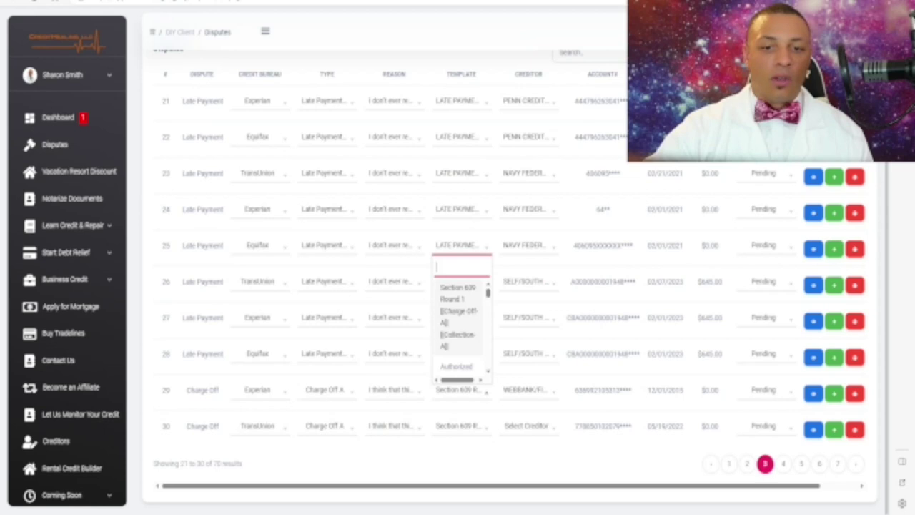
{"action": "scroll", "coordinate": [462, 325], "scroll_direction": "down", "scroll_amount": 1}
{"action": "scroll", "coordinate": [461, 325], "scroll_direction": "down", "scroll_amount": 2}
{"action": "scroll", "coordinate": [461, 326], "scroll_direction": "up", "scroll_amount": 4}
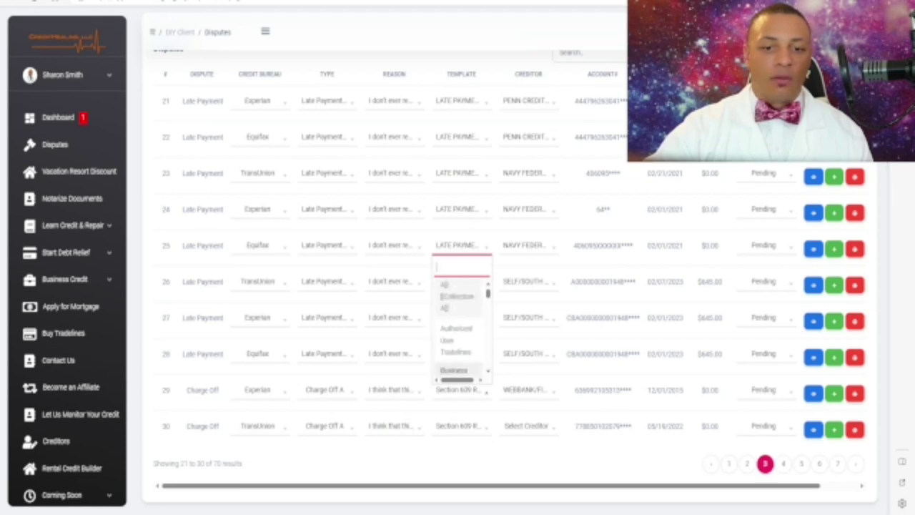
{"action": "scroll", "coordinate": [462, 325], "scroll_direction": "down", "scroll_amount": 3}
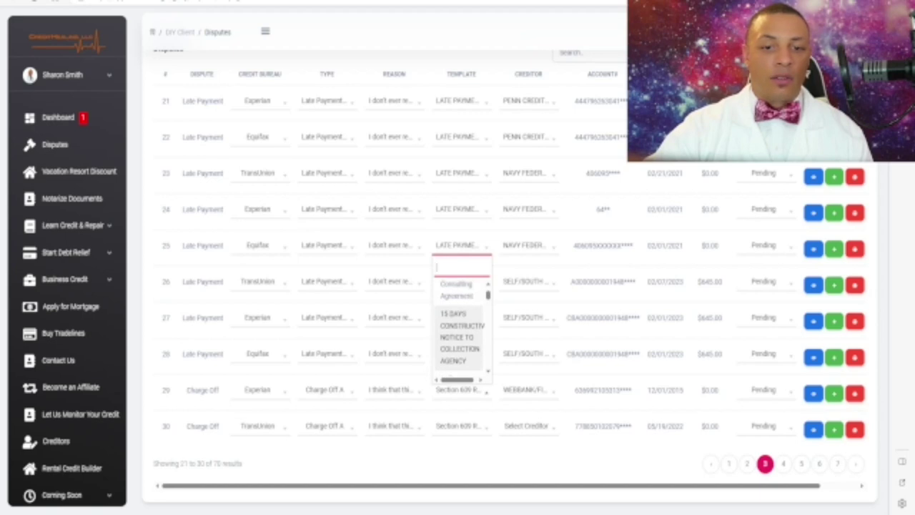
{"action": "left_click", "coordinate": [461, 331]}
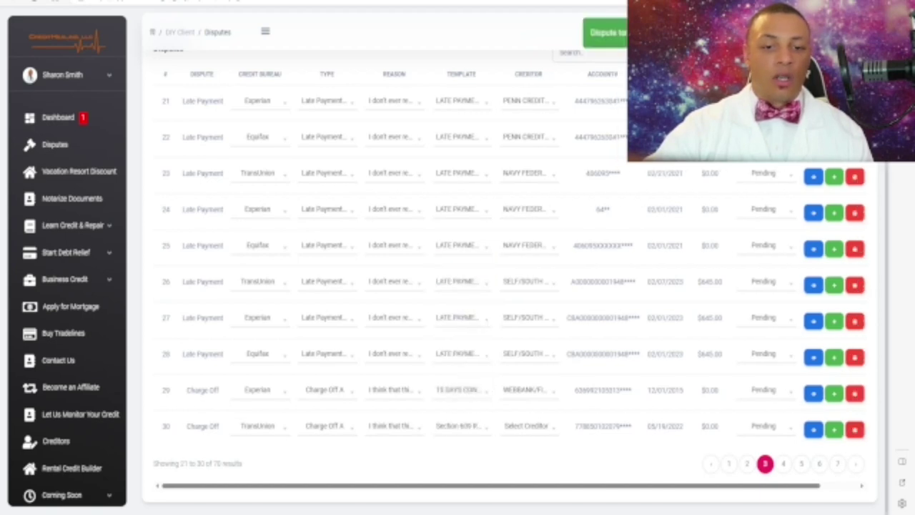
{"action": "left_click", "coordinate": [394, 390]}
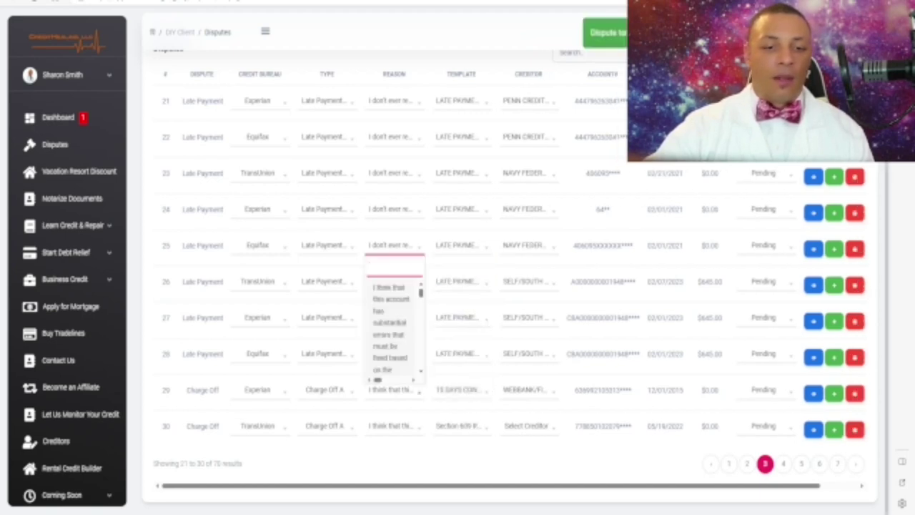
{"action": "left_click", "coordinate": [394, 390]}
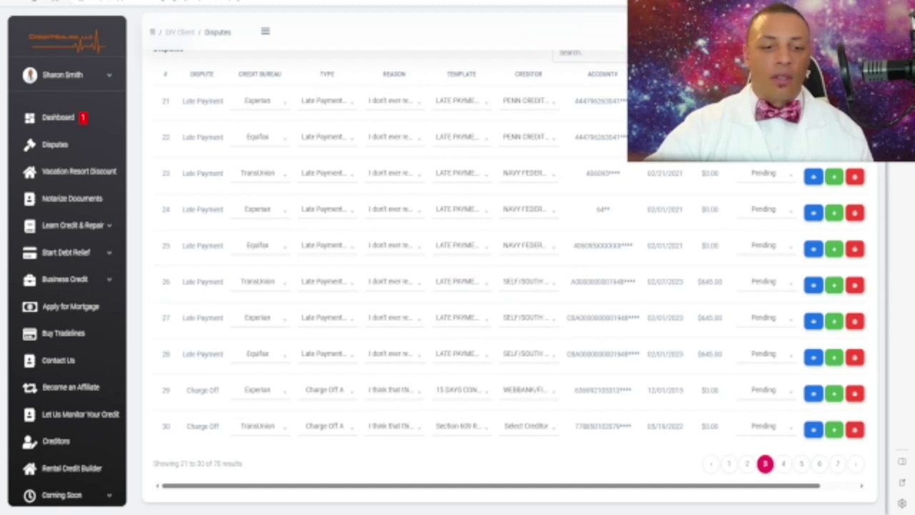
- Filter dispute 30's templates by "15" and choose "15 DAYS CONSTRUCTIVE NOTICE TO COLLECTION AGENCY"
{"action": "left_click", "coordinate": [461, 426]}
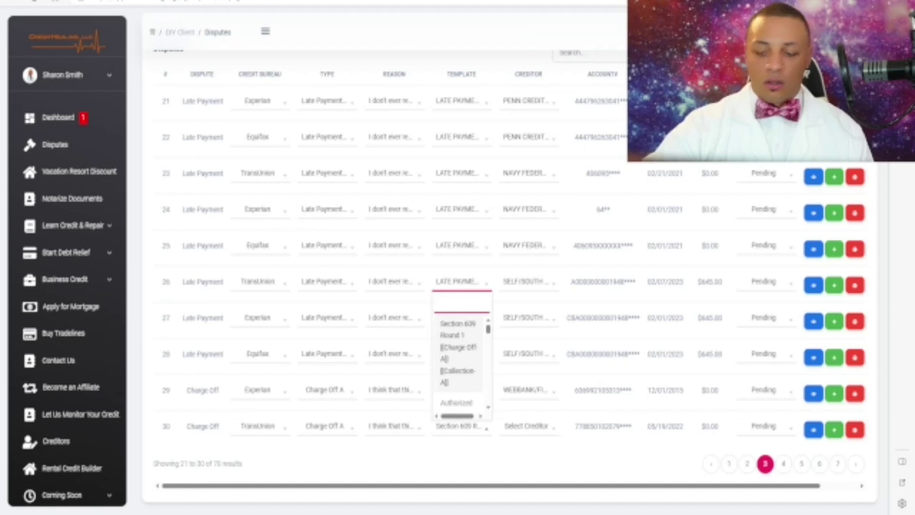
{"action": "type", "text": "15"}
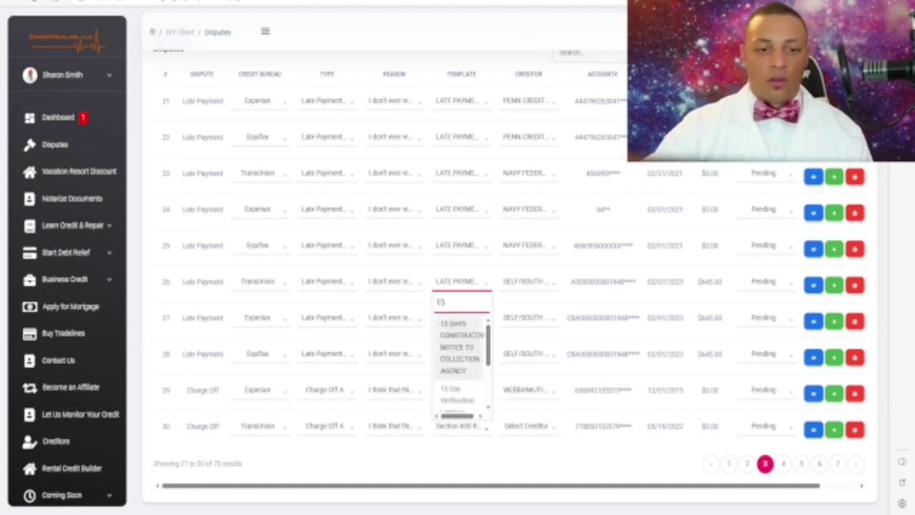
{"action": "key", "text": "Return"}
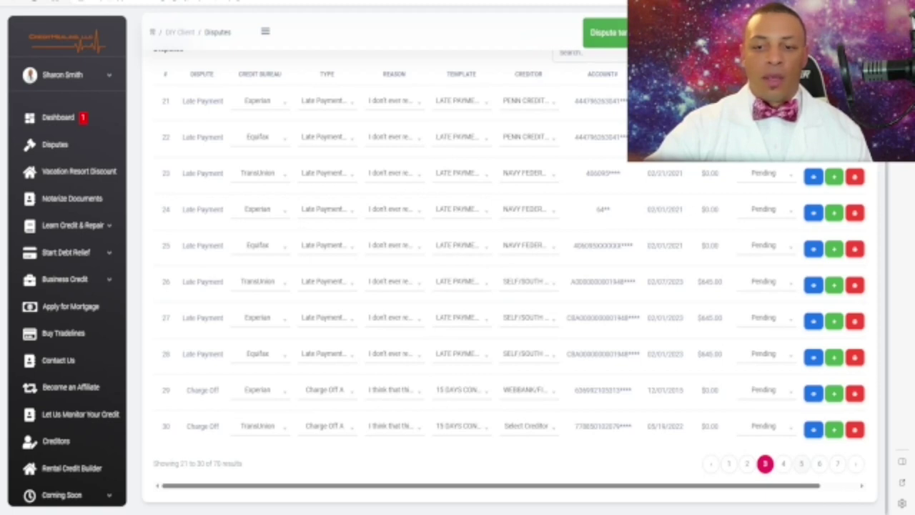
- Look through pages 4 and 5 of the disputes list and return to page 4
{"action": "left_click", "coordinate": [783, 463]}
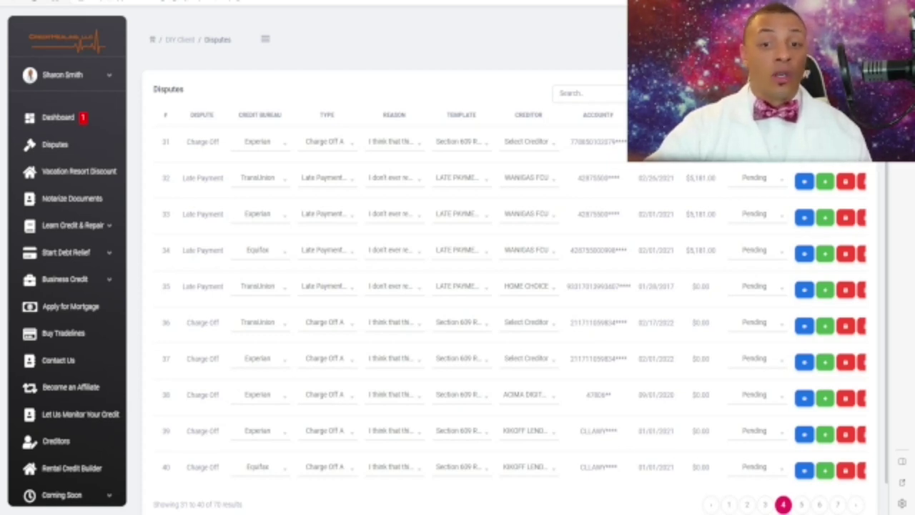
{"action": "scroll", "coordinate": [856, 465], "scroll_direction": "down", "scroll_amount": 1}
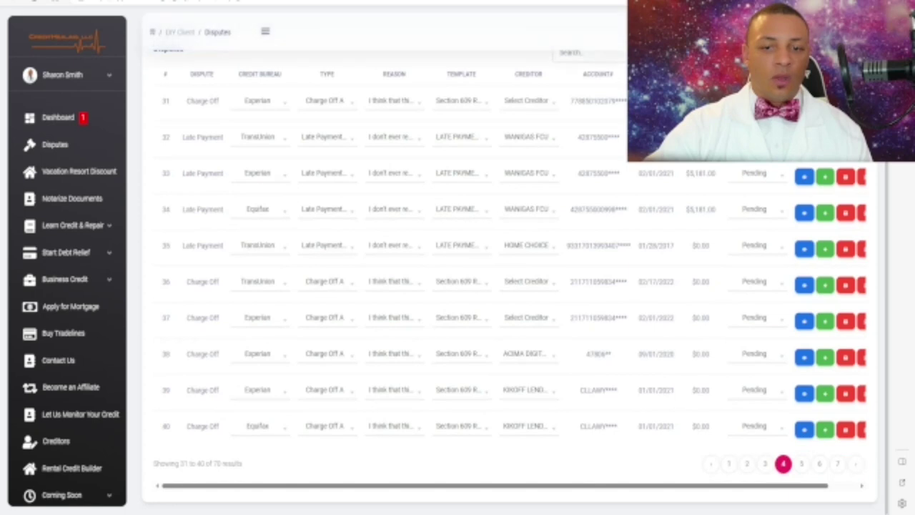
{"action": "left_click", "coordinate": [801, 463]}
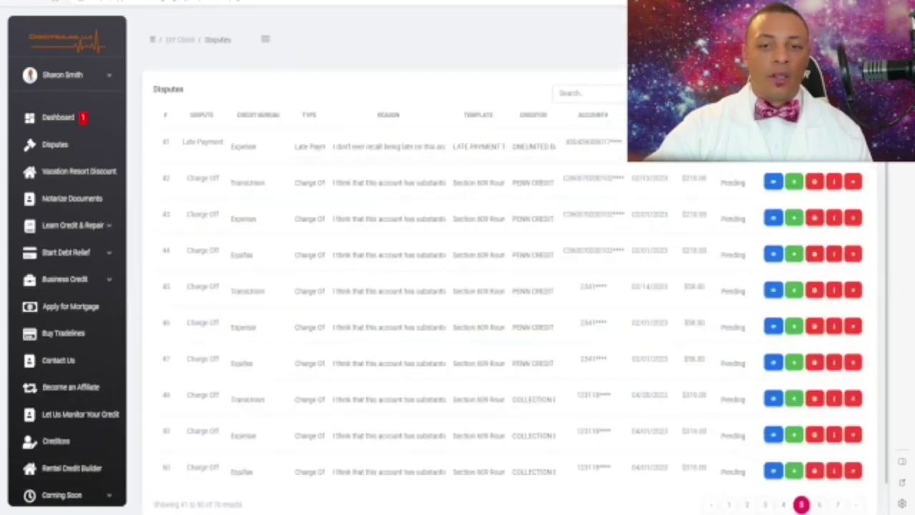
{"action": "scroll", "coordinate": [802, 464], "scroll_direction": "down", "scroll_amount": 1}
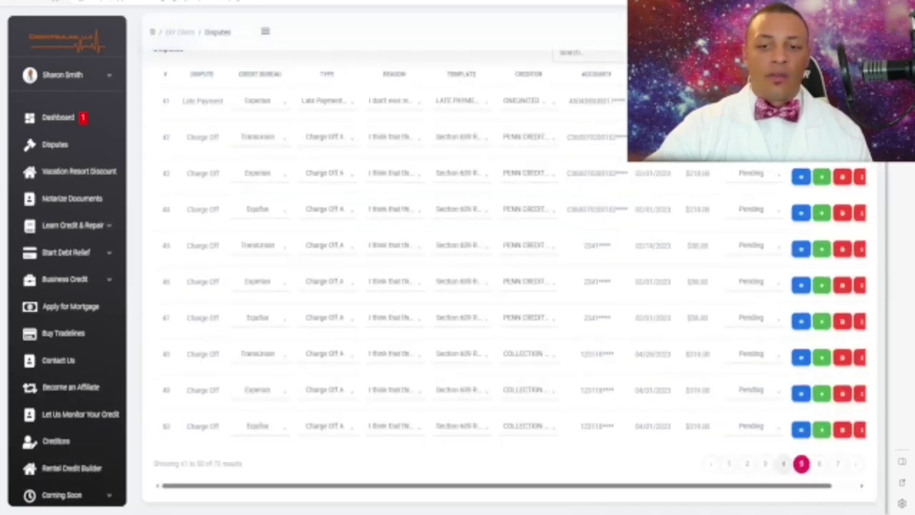
{"action": "left_click", "coordinate": [783, 464]}
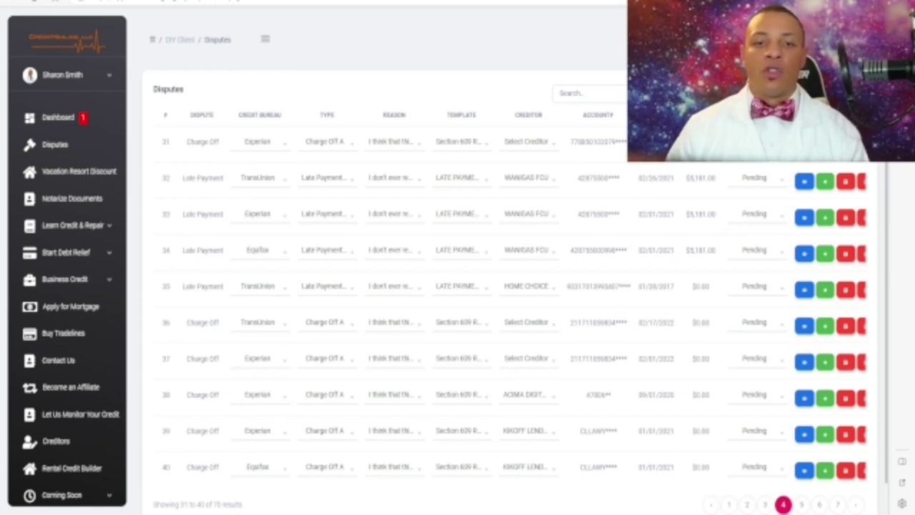
- Search dispute 31's creditor choices for "cap" and assign CAPITAL ONE as the creditor
{"action": "left_click", "coordinate": [529, 142]}
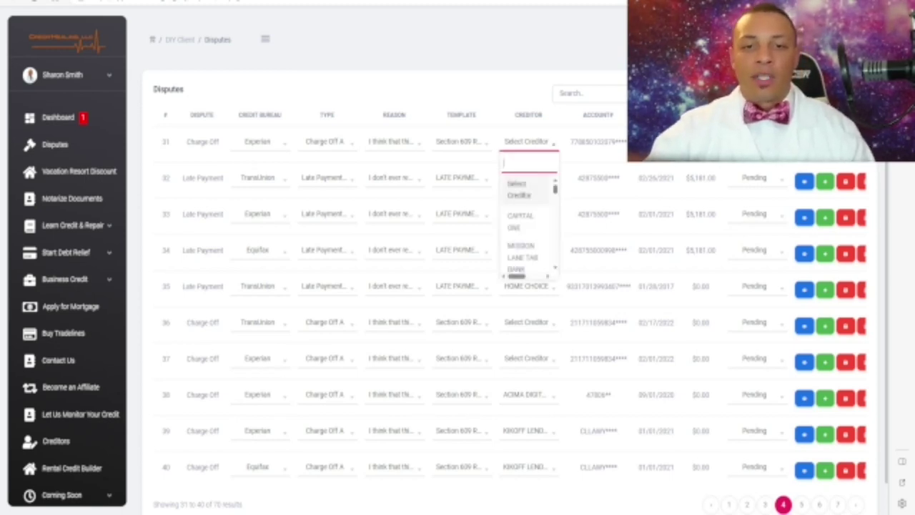
{"action": "type", "text": "cred"}
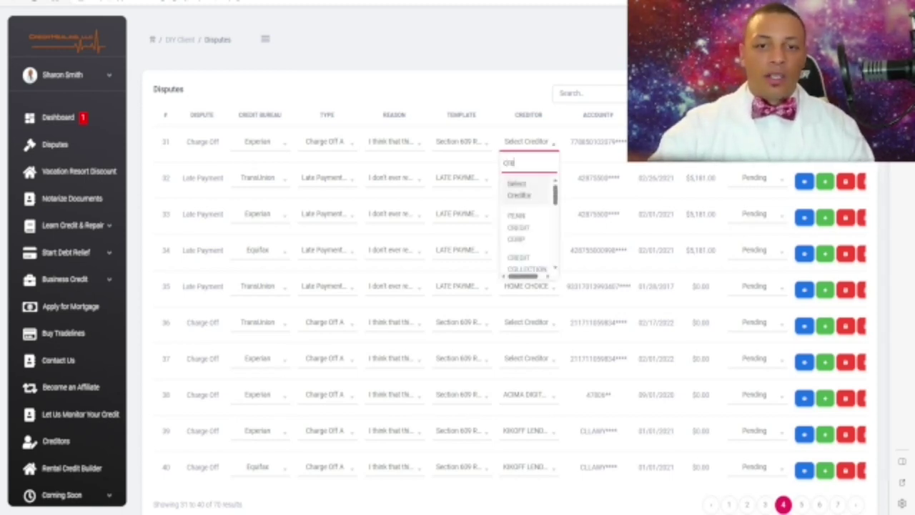
{"action": "key", "text": "BackSpace"}
{"action": "key", "text": "BackSpace"}
{"action": "key", "text": "BackSpace"}
{"action": "key", "text": "BackSpace"}
{"action": "type", "text": "Ca"}
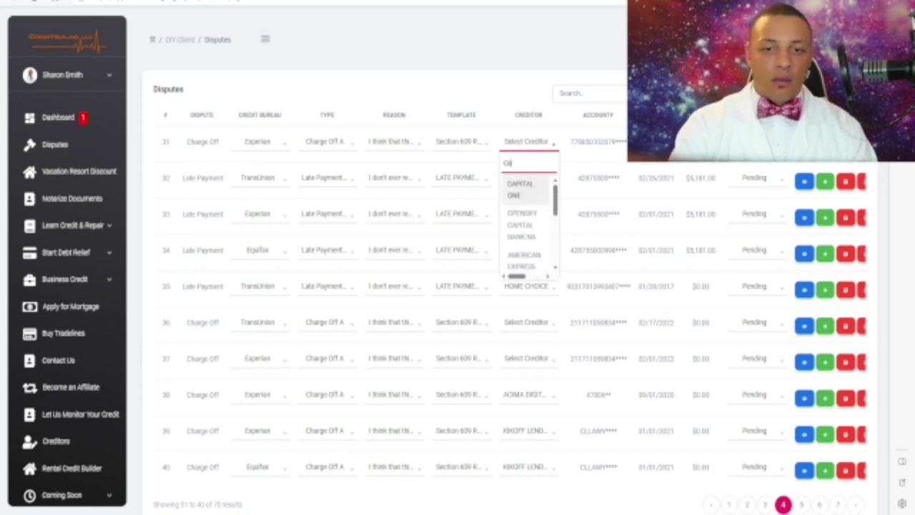
{"action": "key", "text": "BackSpace"}
{"action": "key", "text": "BackSpace"}
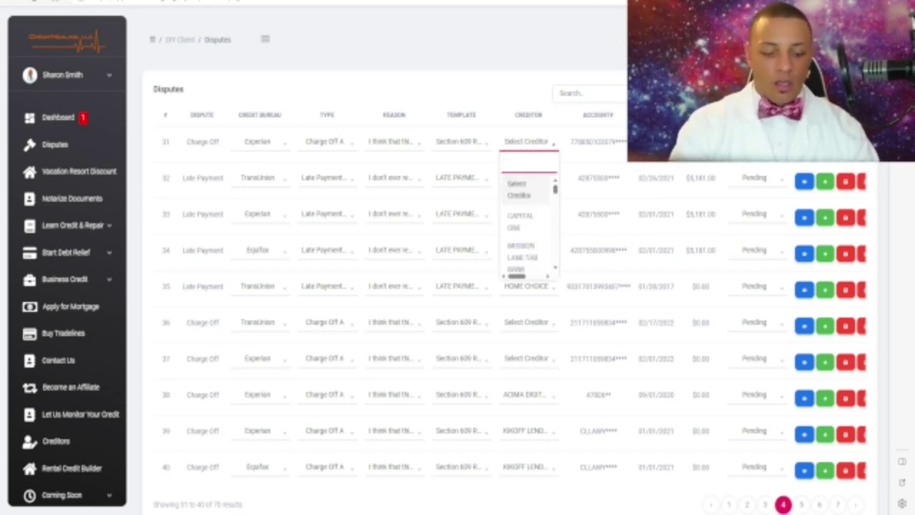
{"action": "type", "text": "cap"}
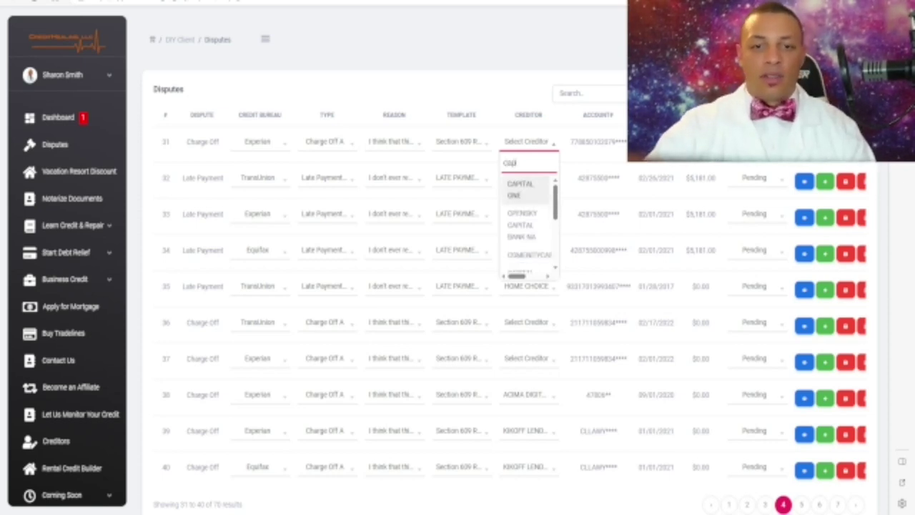
{"action": "key", "text": "Return"}
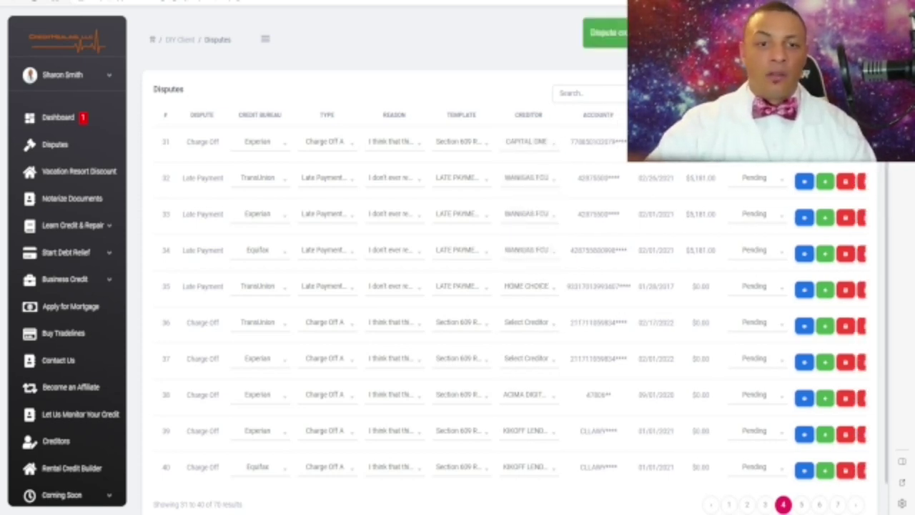
- Read the full text of dispute 31's current reason without changing it
{"action": "left_click", "coordinate": [394, 141]}
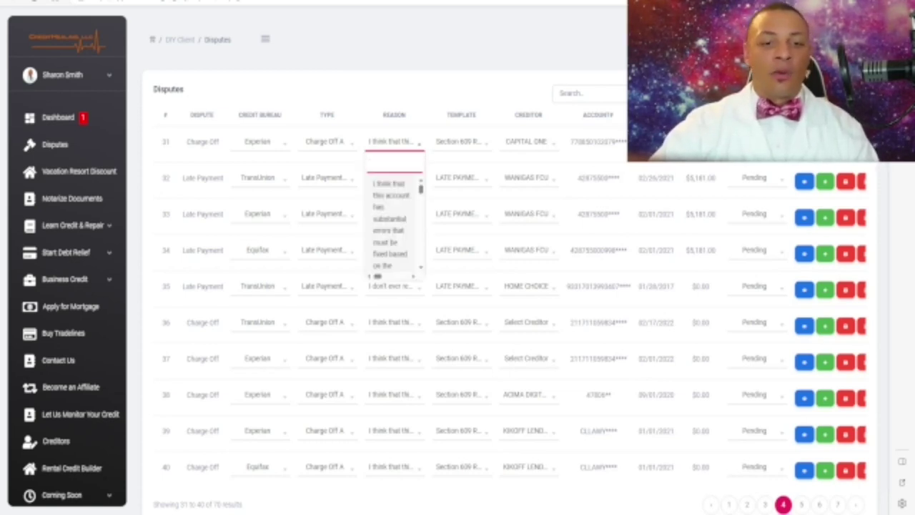
{"action": "scroll", "coordinate": [394, 225], "scroll_direction": "down", "scroll_amount": 3}
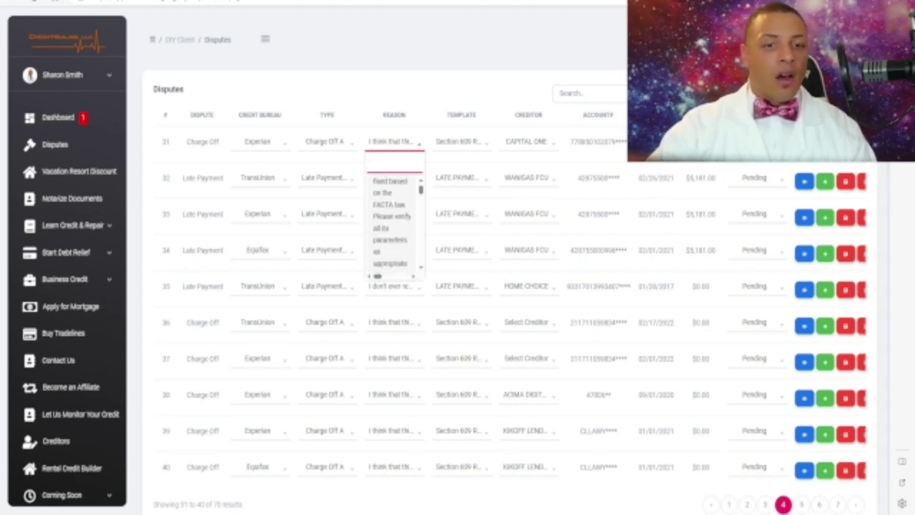
{"action": "scroll", "coordinate": [395, 226], "scroll_direction": "down", "scroll_amount": 2}
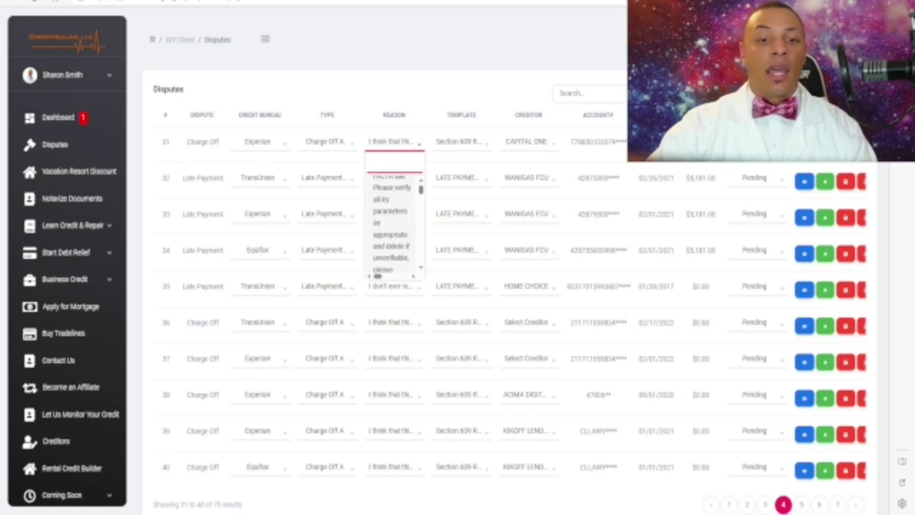
{"action": "scroll", "coordinate": [395, 226], "scroll_direction": "down", "scroll_amount": 1}
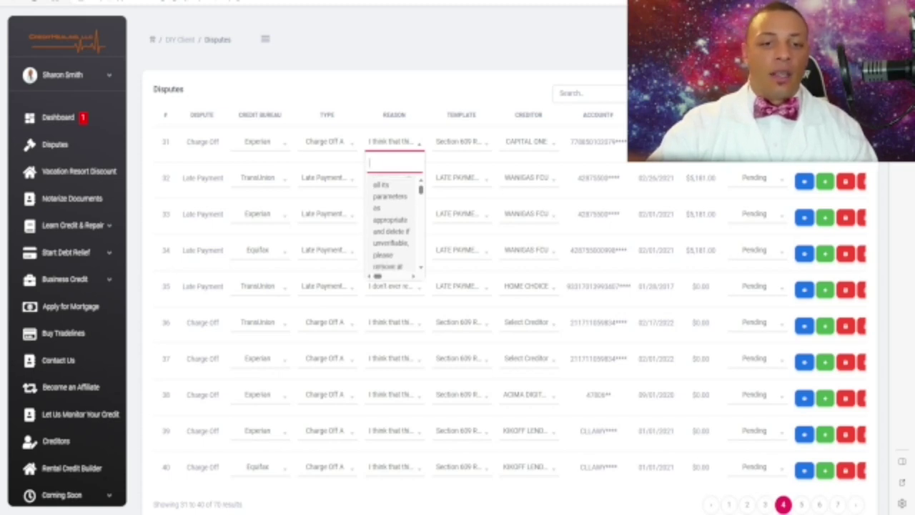
{"action": "scroll", "coordinate": [395, 225], "scroll_direction": "down", "scroll_amount": 1}
{"action": "scroll", "coordinate": [394, 225], "scroll_direction": "down", "scroll_amount": 2}
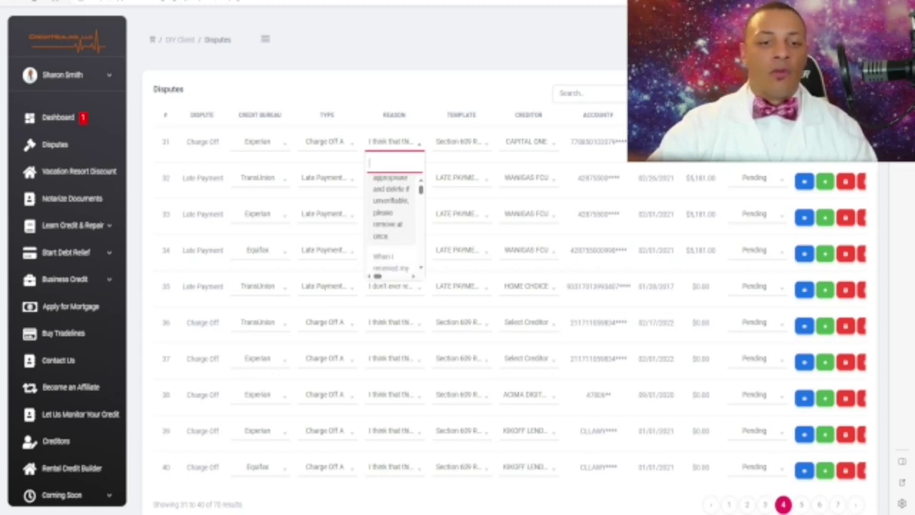
{"action": "key", "text": "Escape"}
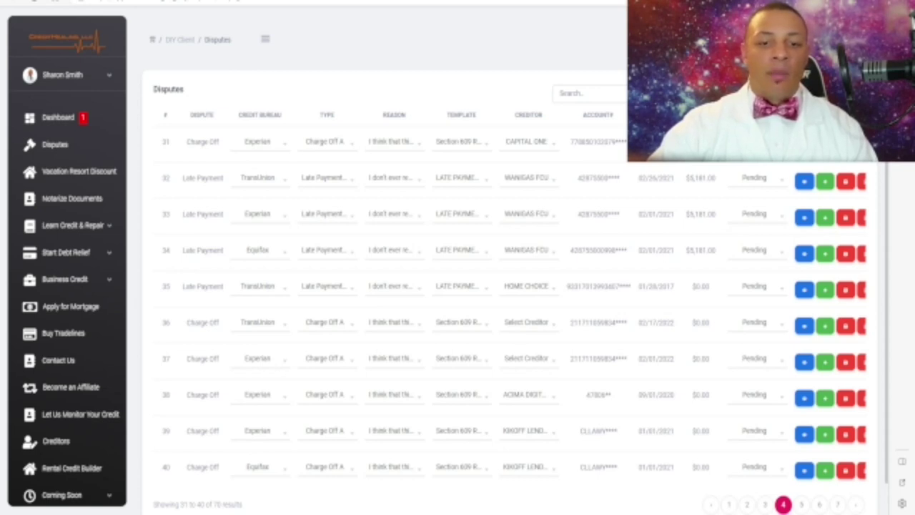
- Review page 5 of the disputes list, continue to page 6 and highlight the account number of dispute 54
{"action": "scroll", "coordinate": [801, 463], "scroll_direction": "down", "scroll_amount": 2}
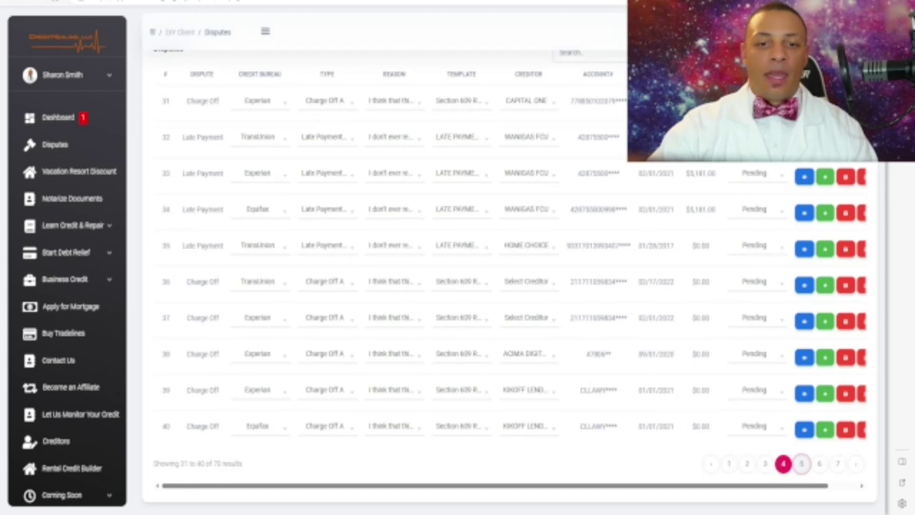
{"action": "left_click", "coordinate": [801, 463]}
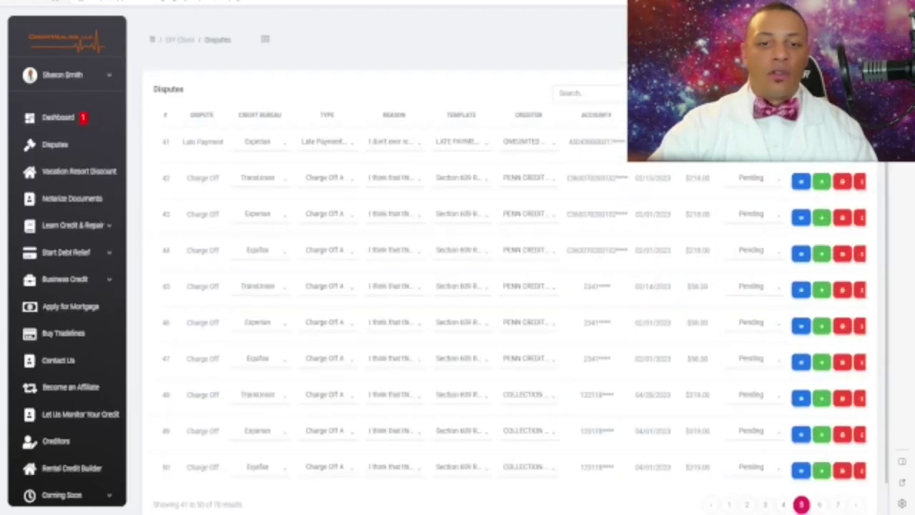
{"action": "scroll", "coordinate": [500, 300], "scroll_direction": "down", "scroll_amount": 1}
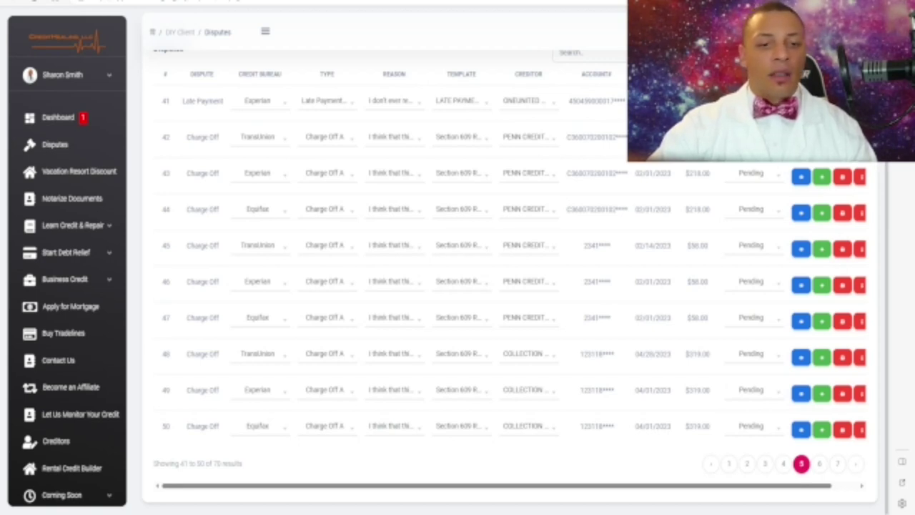
{"action": "left_click", "coordinate": [819, 463]}
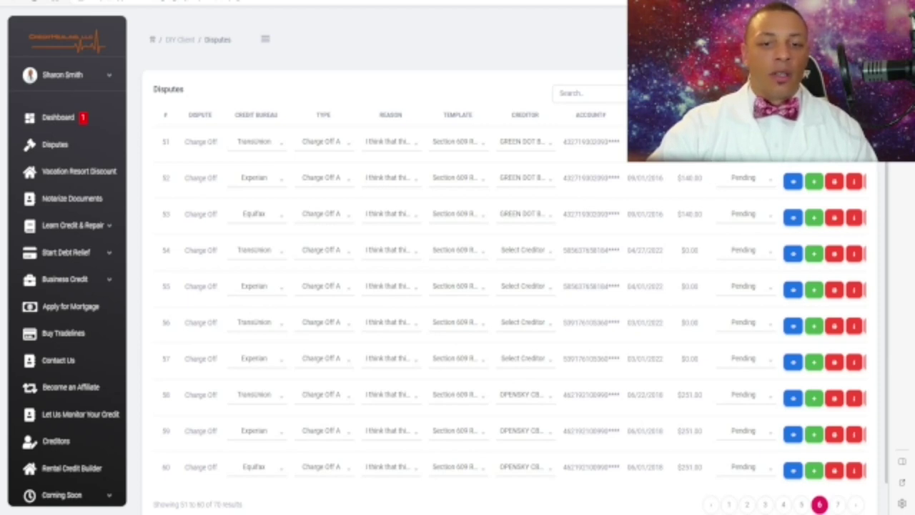
{"action": "left_click_drag", "start_coordinate": [564, 251], "coordinate": [608, 250]}
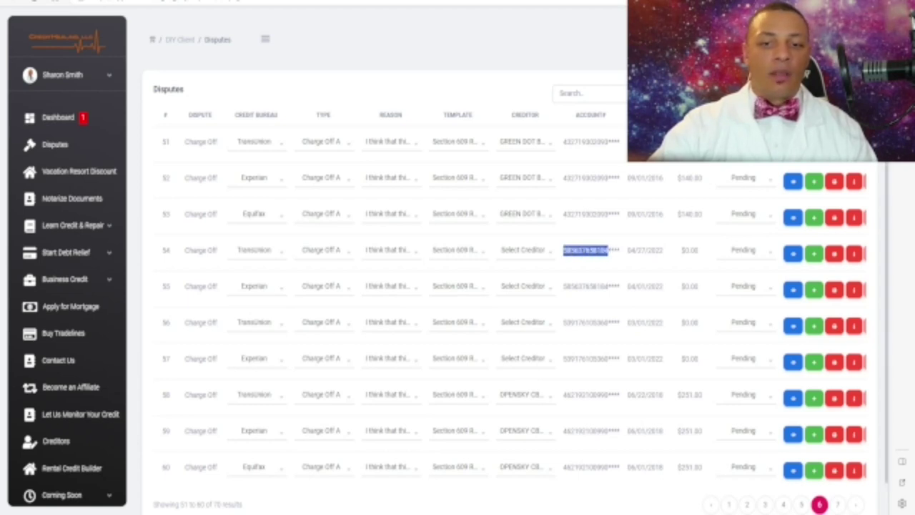
- Assign COLLECTION BUREAU OF THE as the creditor of dispute 54 and choose the same creditor again to make sure of it
{"action": "left_click", "coordinate": [608, 250]}
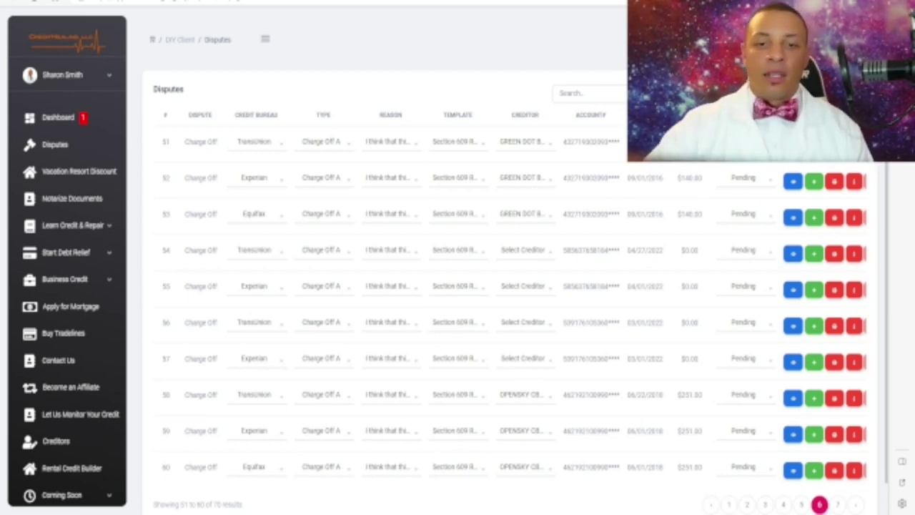
{"action": "left_click", "coordinate": [526, 250]}
{"action": "scroll", "coordinate": [525, 329], "scroll_direction": "down", "scroll_amount": 1}
{"action": "scroll", "coordinate": [524, 333], "scroll_direction": "down", "scroll_amount": 5}
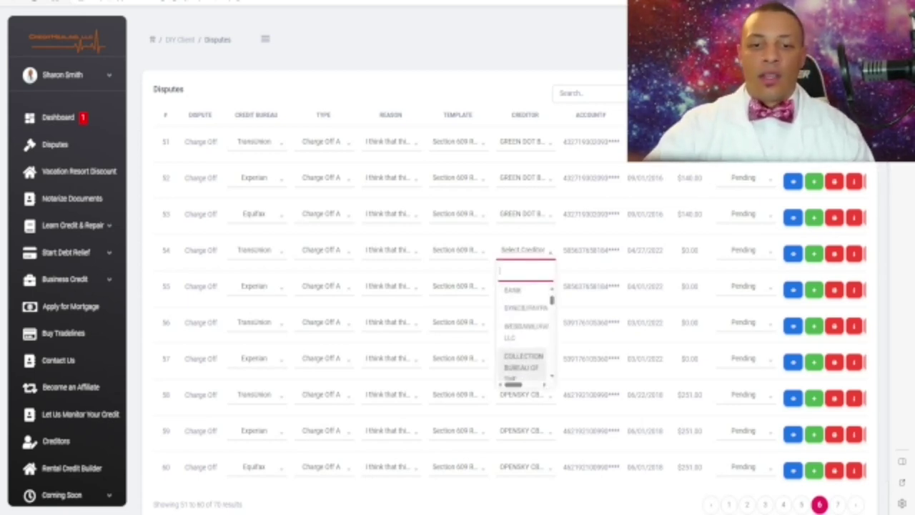
{"action": "scroll", "coordinate": [524, 333], "scroll_direction": "up", "scroll_amount": 1}
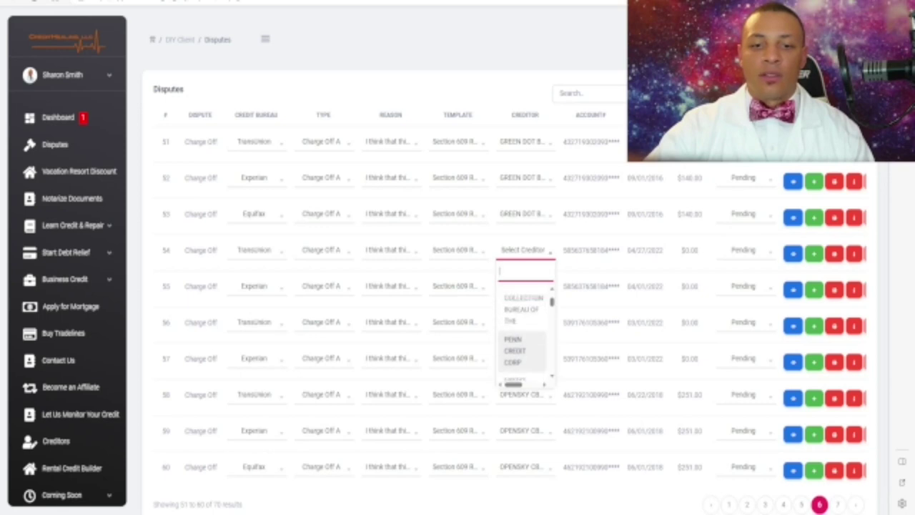
{"action": "left_click", "coordinate": [524, 309]}
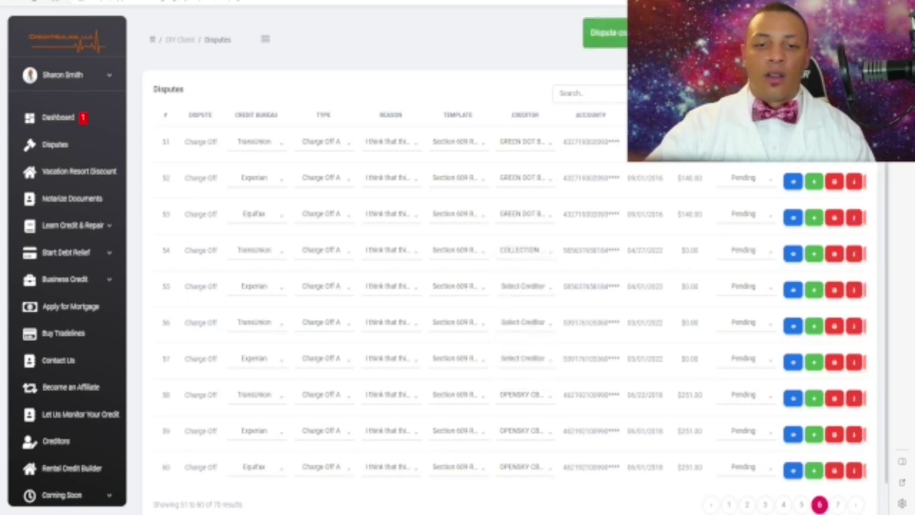
{"action": "left_click", "coordinate": [524, 250]}
{"action": "scroll", "coordinate": [524, 333], "scroll_direction": "down", "scroll_amount": 1}
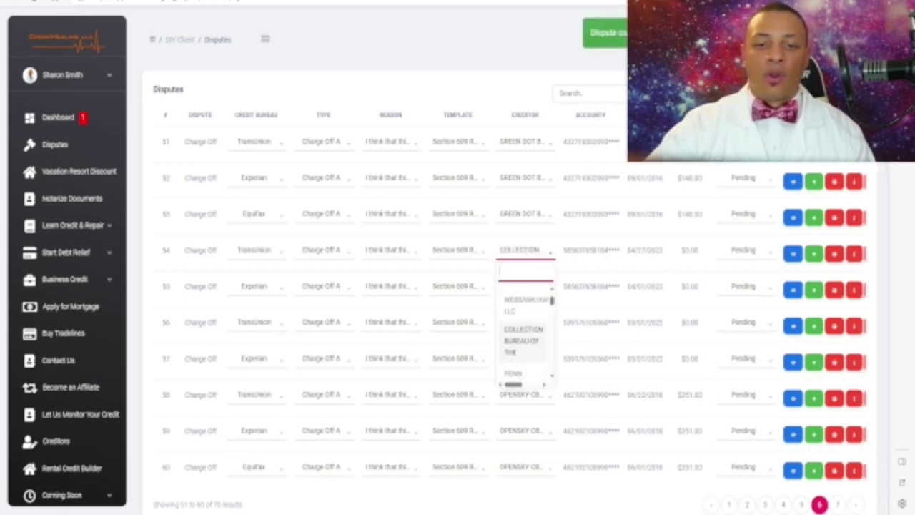
{"action": "left_click", "coordinate": [524, 340]}
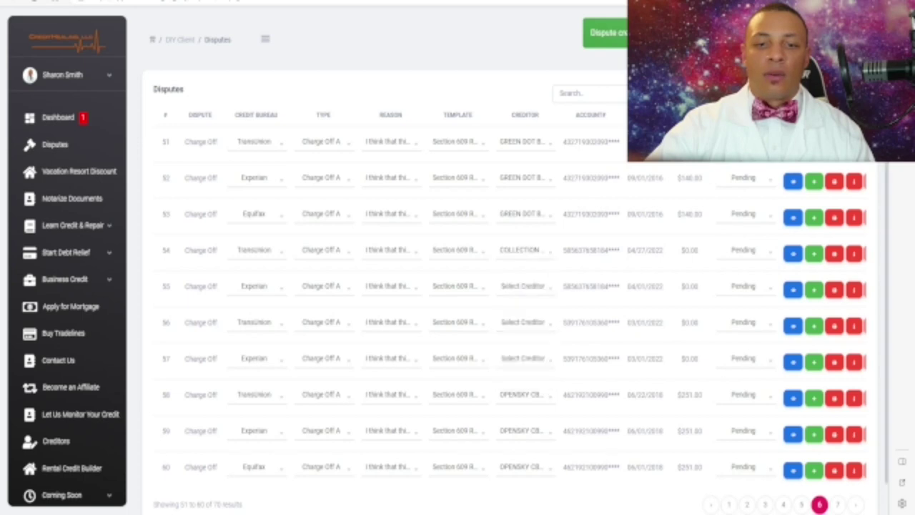
- Search the creditor choices for "col" and assign COLLECTION BUREAU OF THE to disputes 55 and 56
{"action": "left_click", "coordinate": [524, 286]}
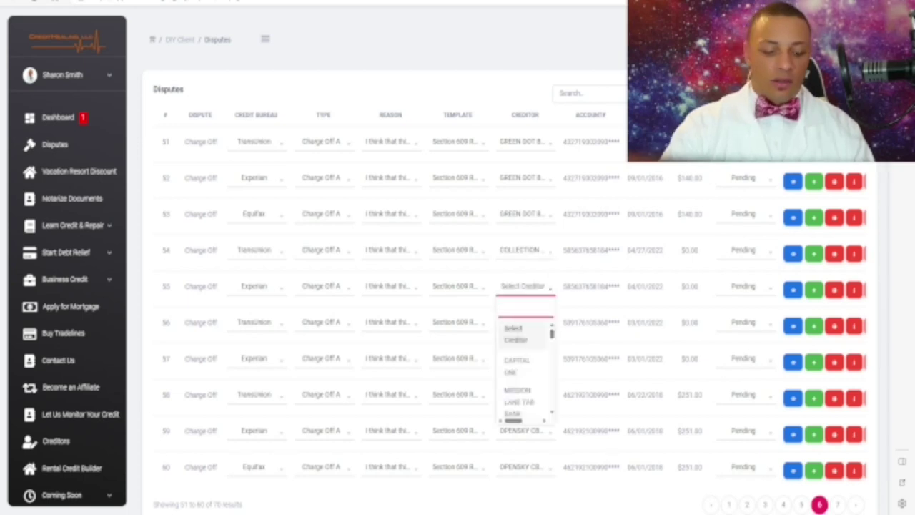
{"action": "type", "text": "col"}
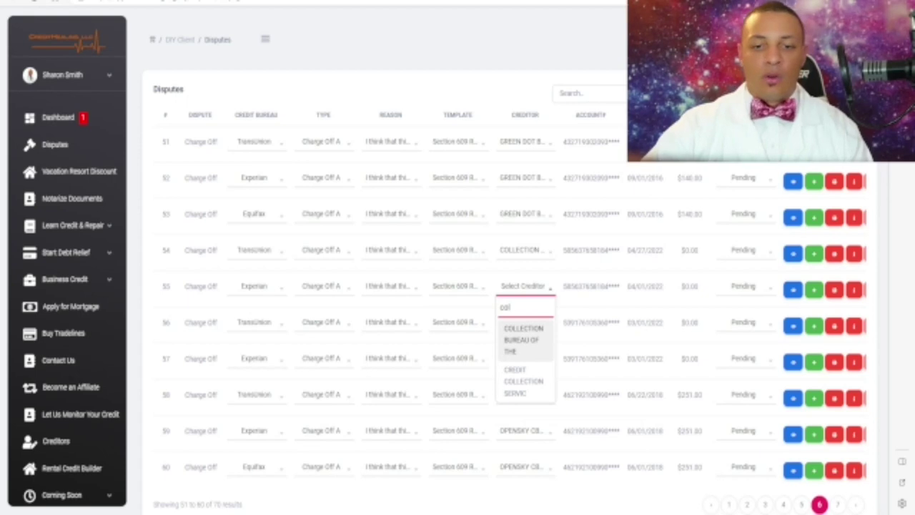
{"action": "left_click", "coordinate": [524, 340]}
{"action": "left_click", "coordinate": [524, 322]}
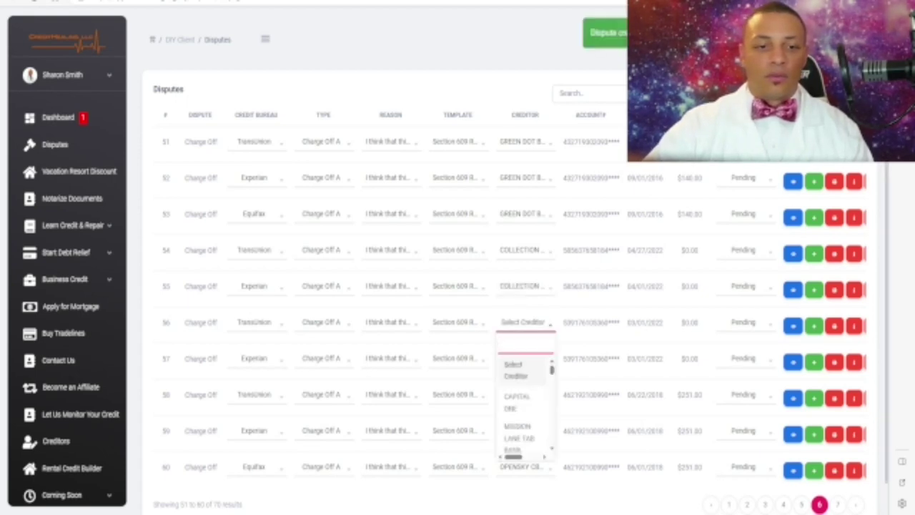
{"action": "type", "text": "col"}
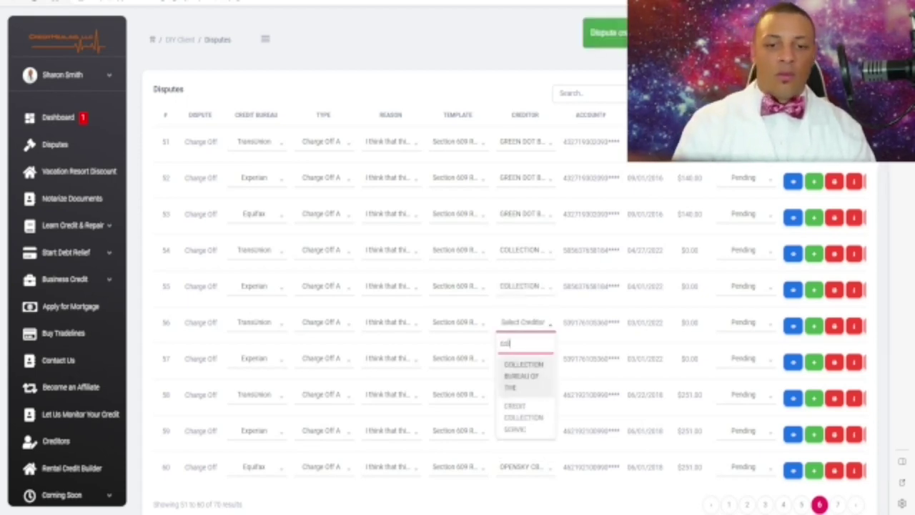
{"action": "type", "text": "l"}
{"action": "key", "text": "Return"}
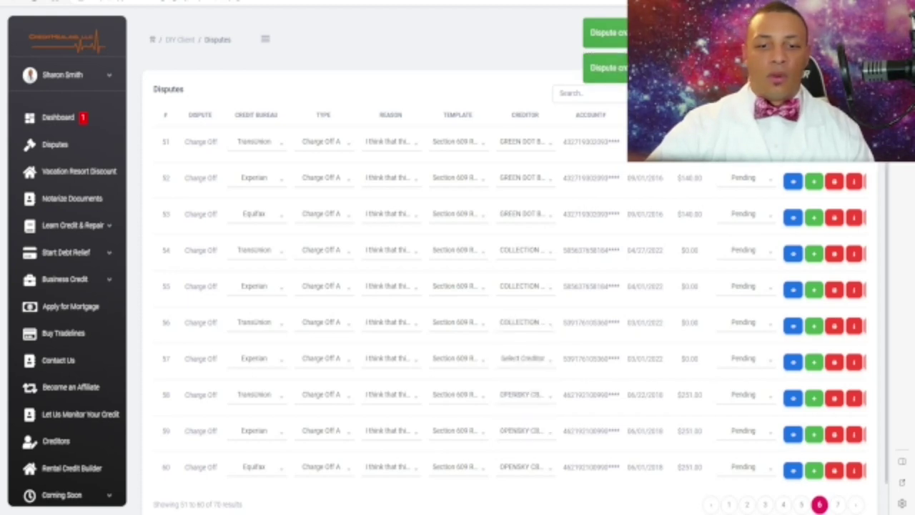
- Assign MISSION LANE TAB BANK as the creditor of dispute 57
{"action": "left_click", "coordinate": [524, 358]}
{"action": "key", "text": "Down"}
{"action": "key", "text": "Down"}
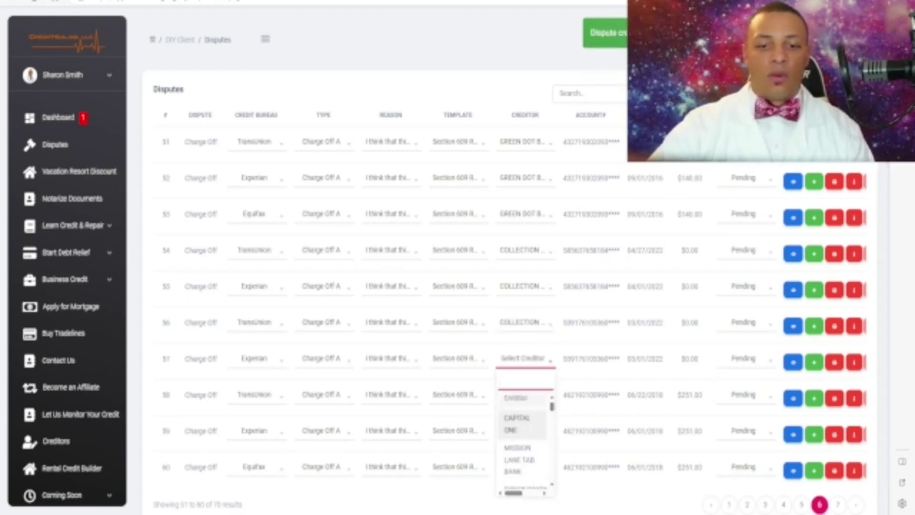
{"action": "key", "text": "Return"}
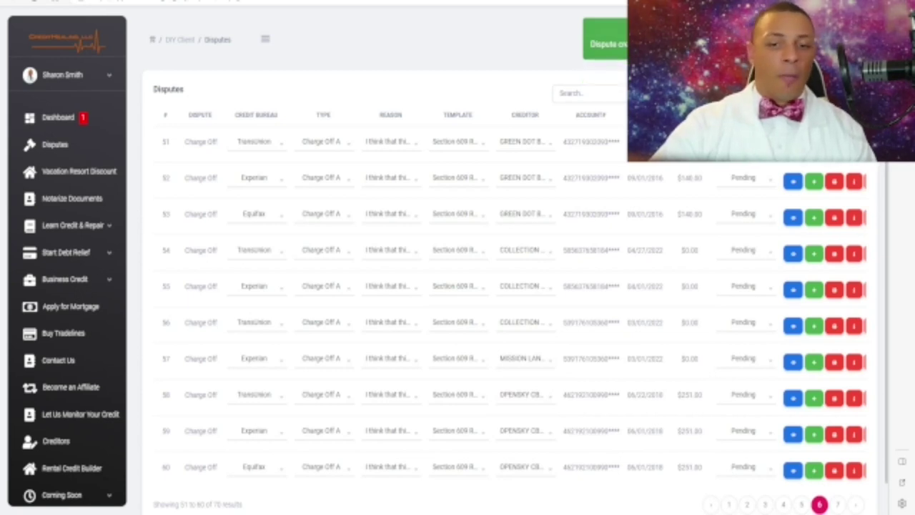
- Continue to page 7 of the disputes list and look over its inquiry disputes
{"action": "scroll", "coordinate": [510, 301], "scroll_direction": "down", "scroll_amount": 1}
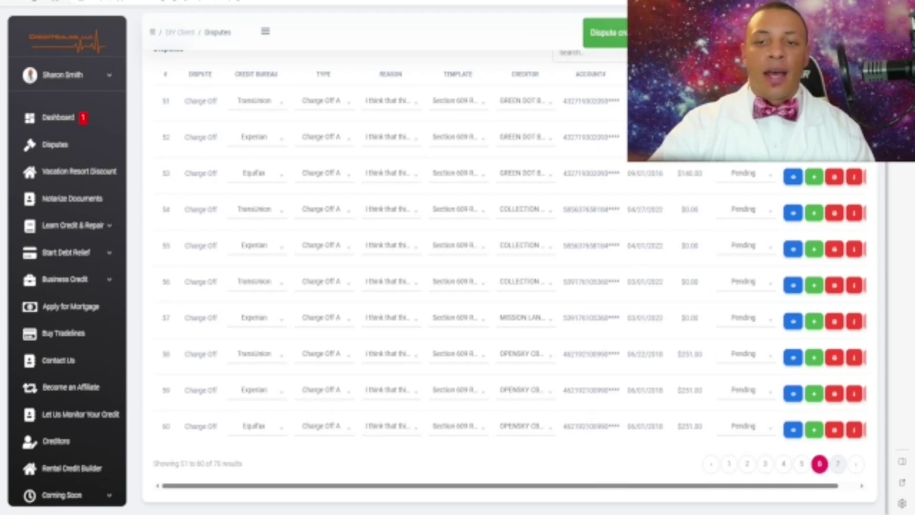
{"action": "left_click", "coordinate": [838, 463]}
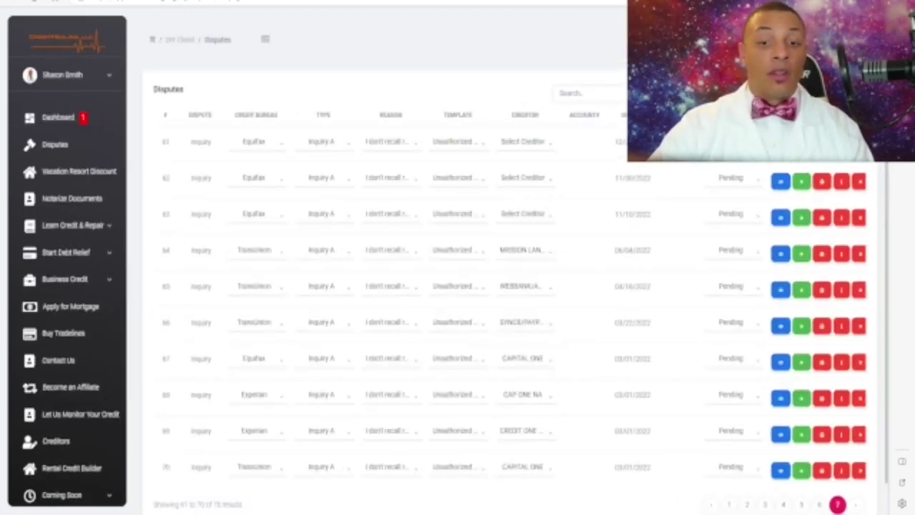
{"action": "scroll", "coordinate": [457, 286], "scroll_direction": "down", "scroll_amount": 1}
{"action": "scroll", "coordinate": [458, 286], "scroll_direction": "up", "scroll_amount": 1}
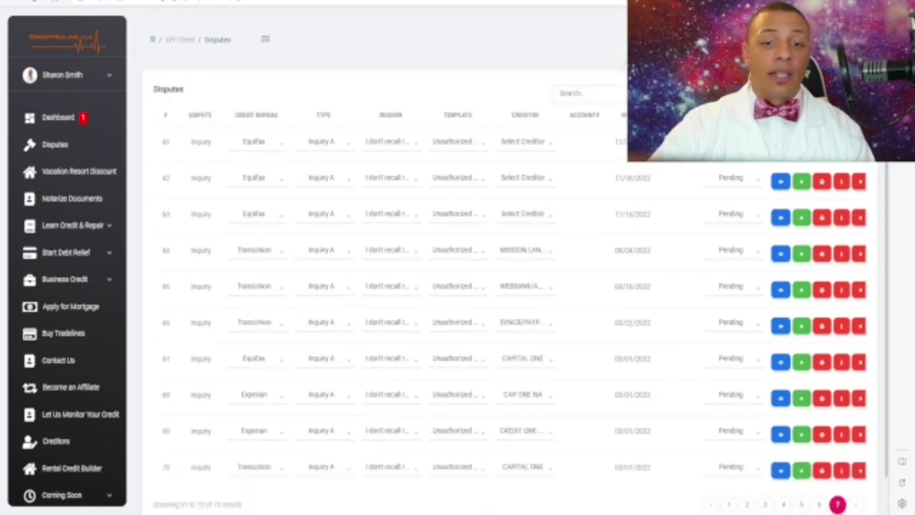
- Browse the creditor choices of inquiry dispute 61 and assign the COMENITY BANK/VCTRSS entry
{"action": "left_click", "coordinate": [526, 142]}
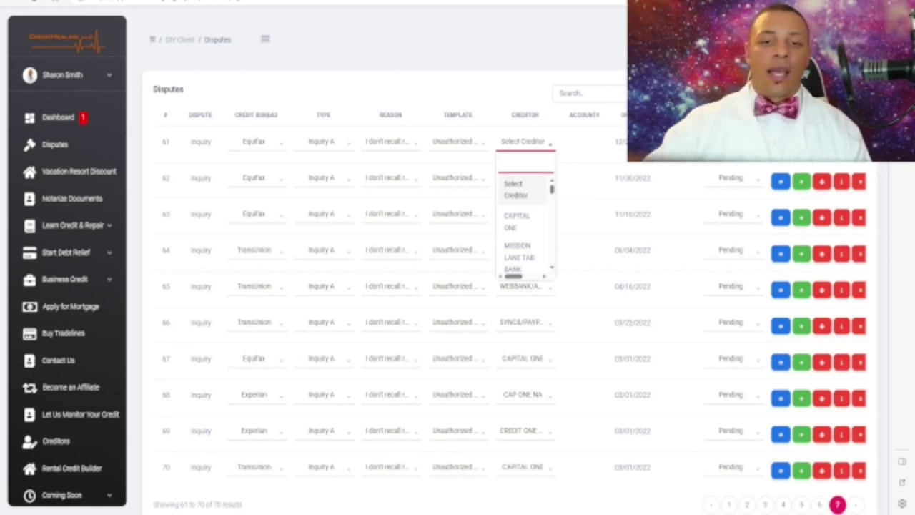
{"action": "key", "text": "Down"}
{"action": "key", "text": "Down"}
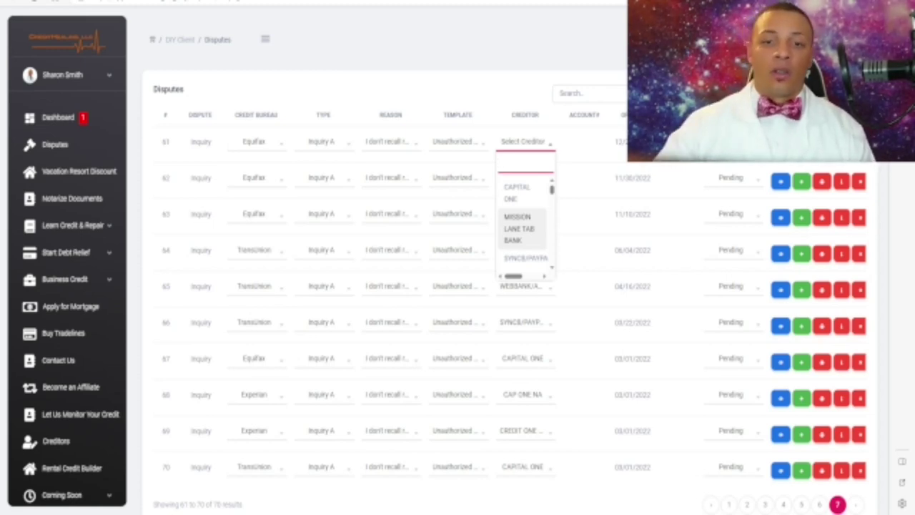
{"action": "key", "text": "Up"}
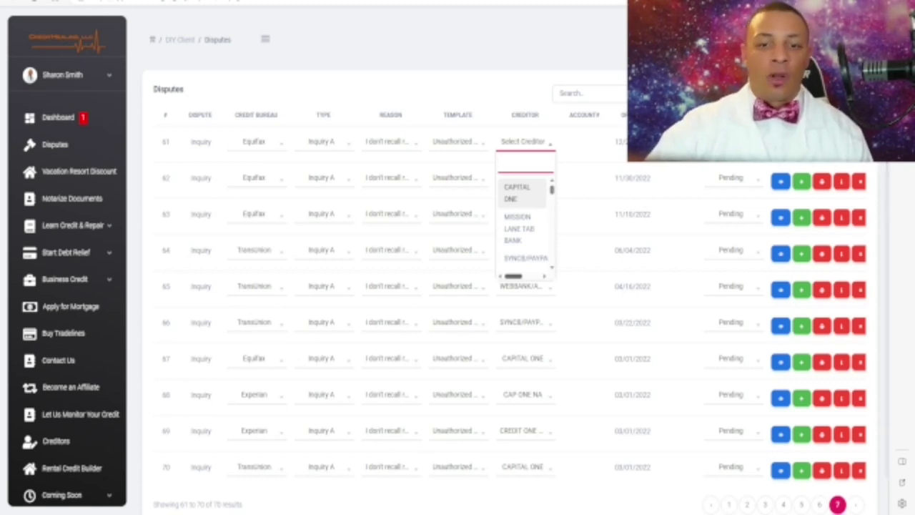
{"action": "key", "text": "Down"}
{"action": "key", "text": "Down"}
{"action": "key", "text": "Down"}
{"action": "key", "text": "Down"}
{"action": "key", "text": "Down"}
{"action": "key", "text": "Down"}
{"action": "key", "text": "Down"}
{"action": "key", "text": "Down"}
{"action": "key", "text": "Down"}
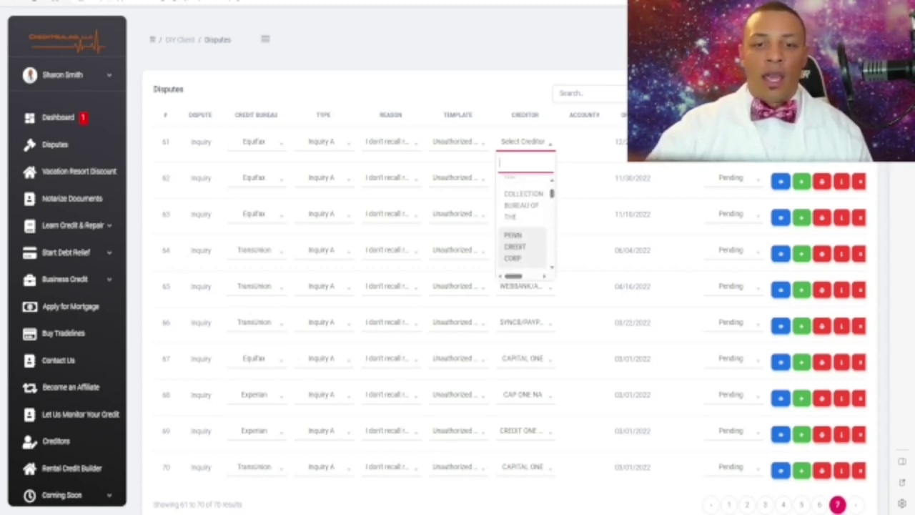
{"action": "key", "text": "Up"}
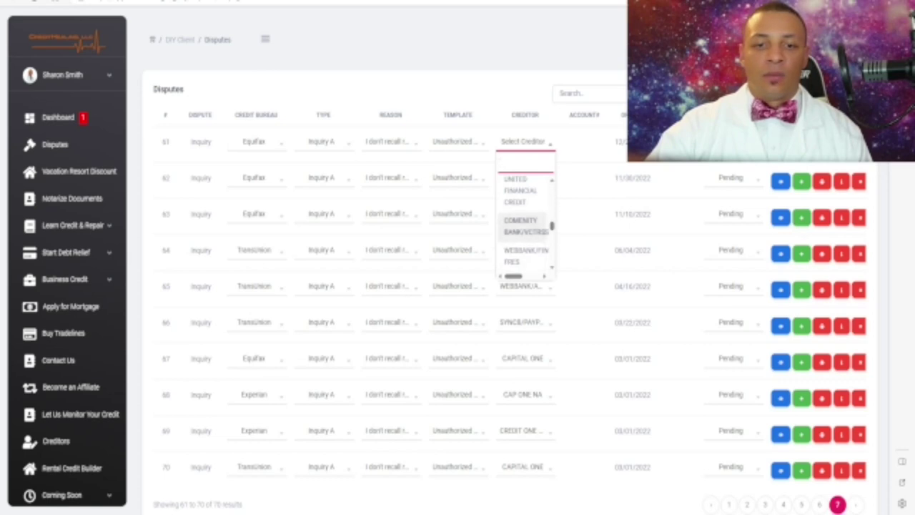
{"action": "left_click", "coordinate": [524, 226]}
- Search dispute 62's creditor choices for "com" and assign the COMENITY BANK/EXPRES entry
{"action": "left_click", "coordinate": [525, 178]}
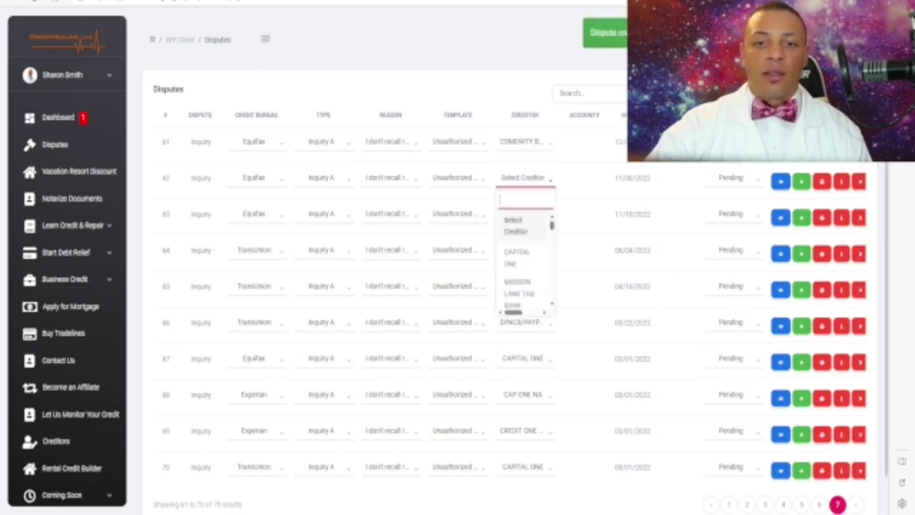
{"action": "scroll", "coordinate": [524, 276], "scroll_direction": "down", "scroll_amount": 1}
{"action": "key", "text": "Up"}
{"action": "key", "text": "Up"}
{"action": "type", "text": "com"}
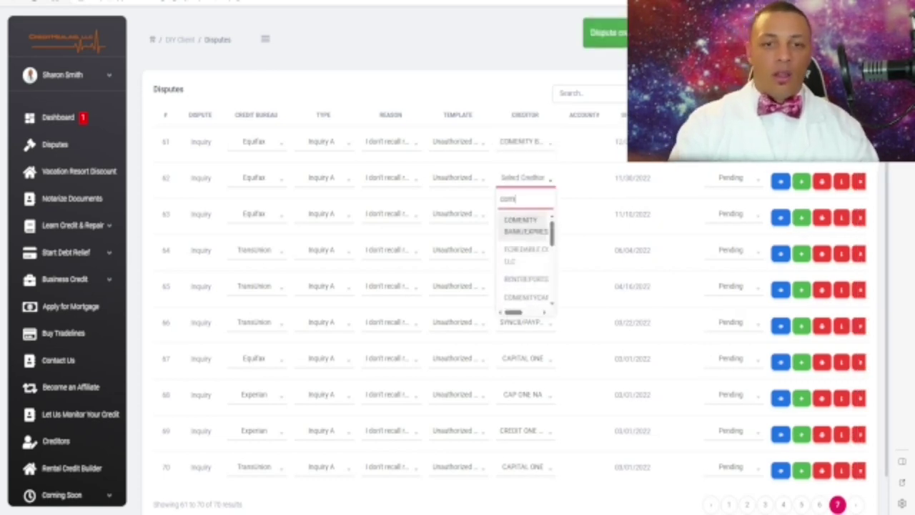
{"action": "key", "text": "Return"}
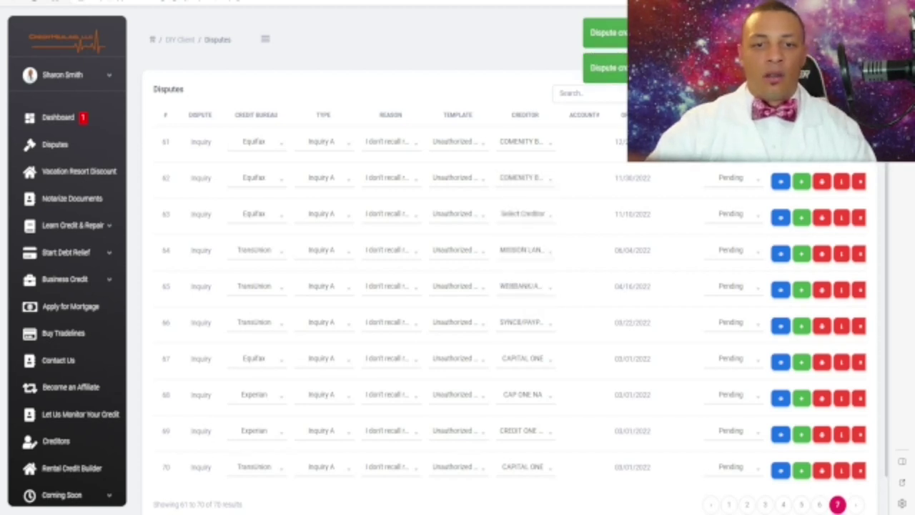
- Fill in the missing creditor of dispute 63 with the COMENITY BANK/EXPRES entry, found by searching for "com"
{"action": "left_click", "coordinate": [525, 214]}
{"action": "scroll", "coordinate": [525, 307], "scroll_direction": "down", "scroll_amount": 1}
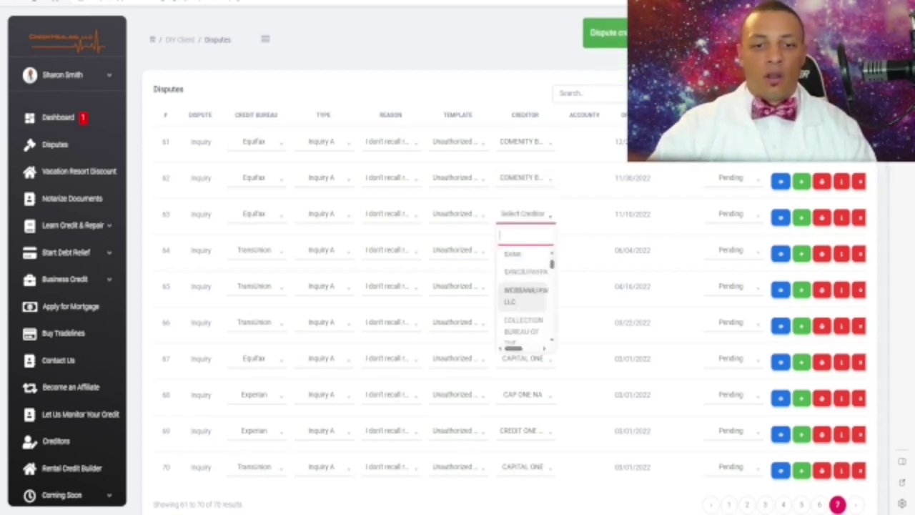
{"action": "type", "text": "com"}
{"action": "key", "text": "Up"}
{"action": "key", "text": "Up"}
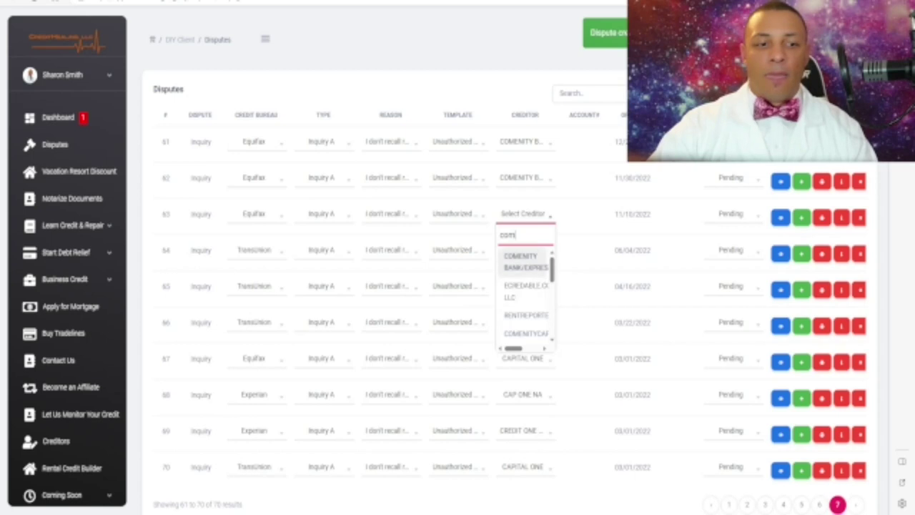
{"action": "key", "text": "Return"}
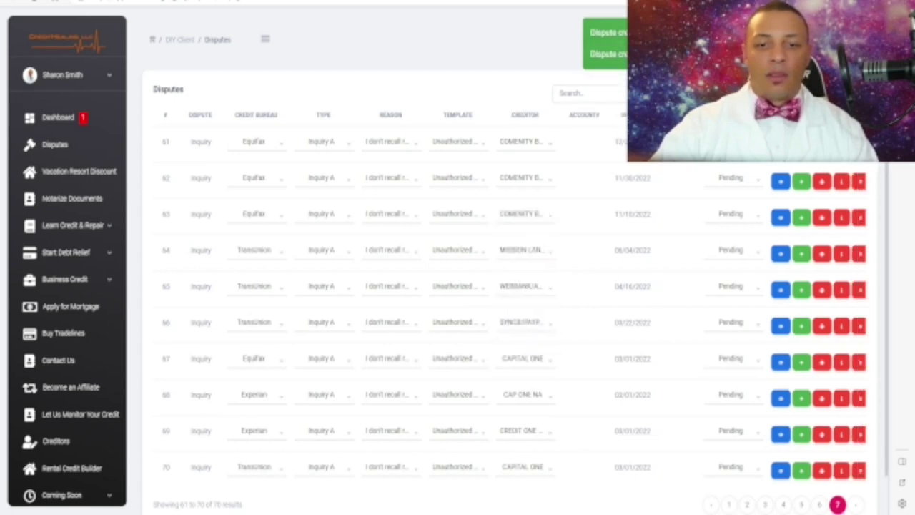